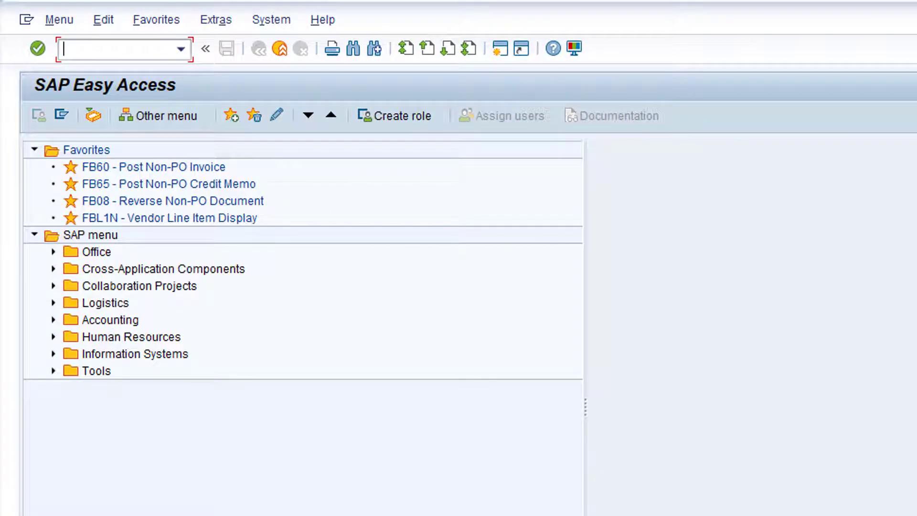
# Step: Navigate Logistics > Materials Management > Purchasing > Purchase Order and launch ME23N - Display
pyautogui.click(54, 303)
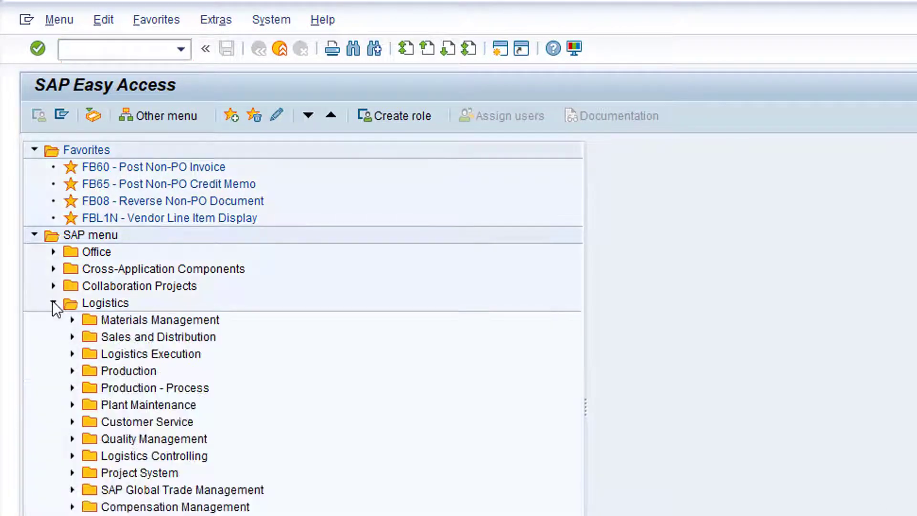
pyautogui.click(72, 319)
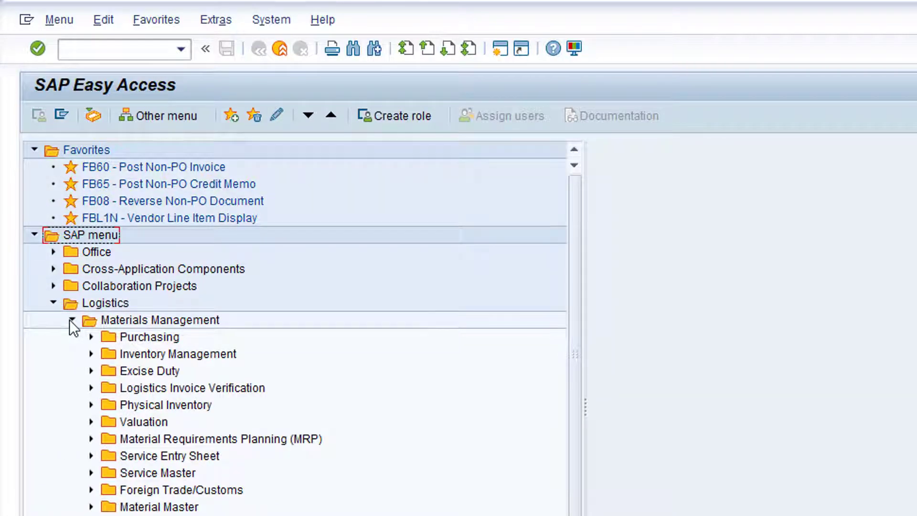
pyautogui.click(92, 338)
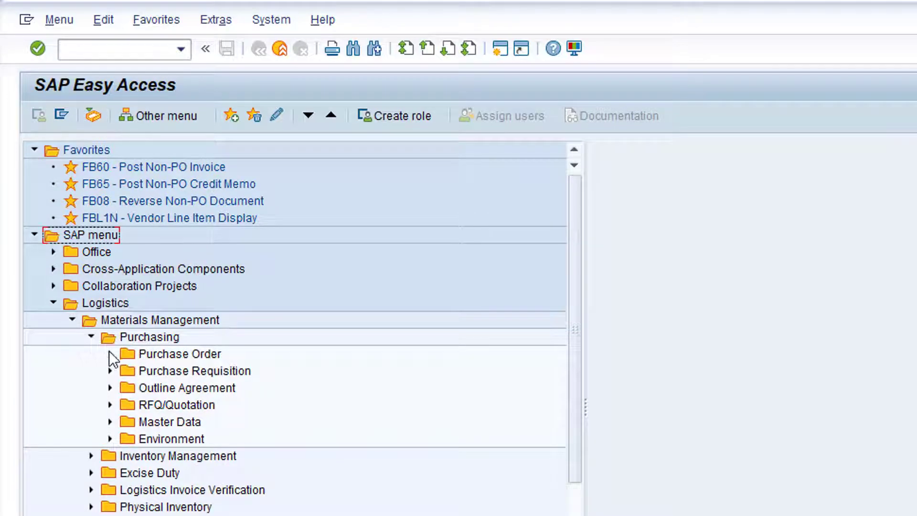
pyautogui.click(110, 353)
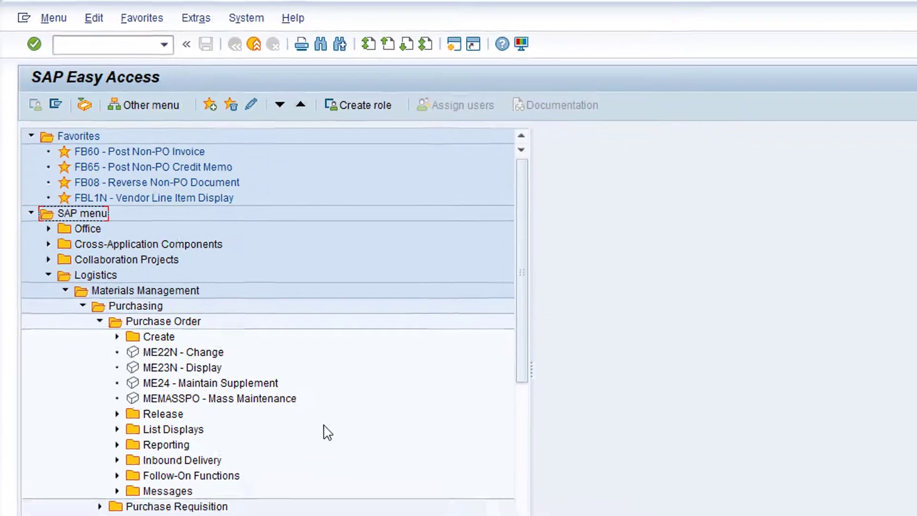
pyautogui.doubleClick(184, 340)
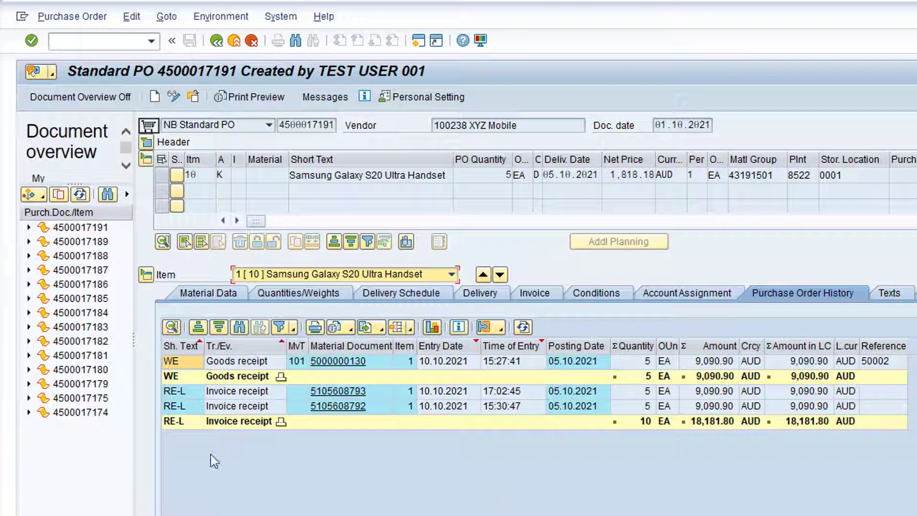
pyautogui.click(42, 196)
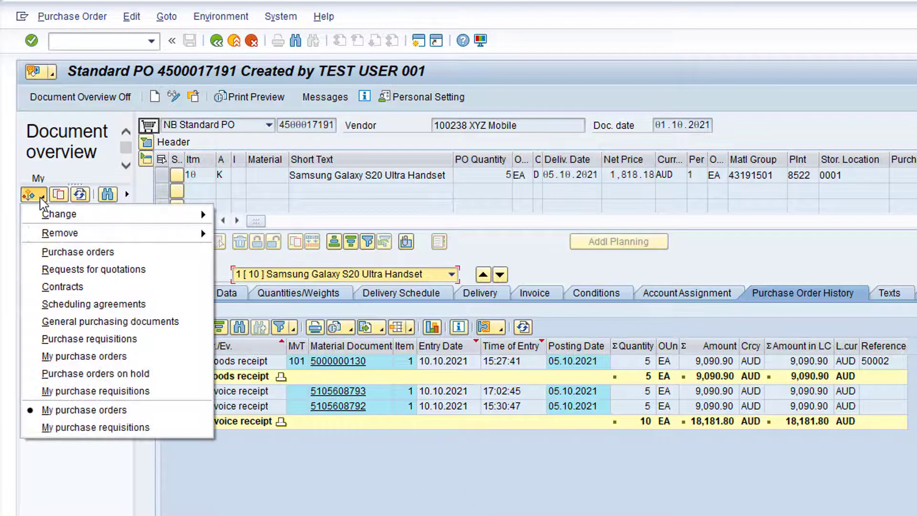
pyautogui.click(128, 356)
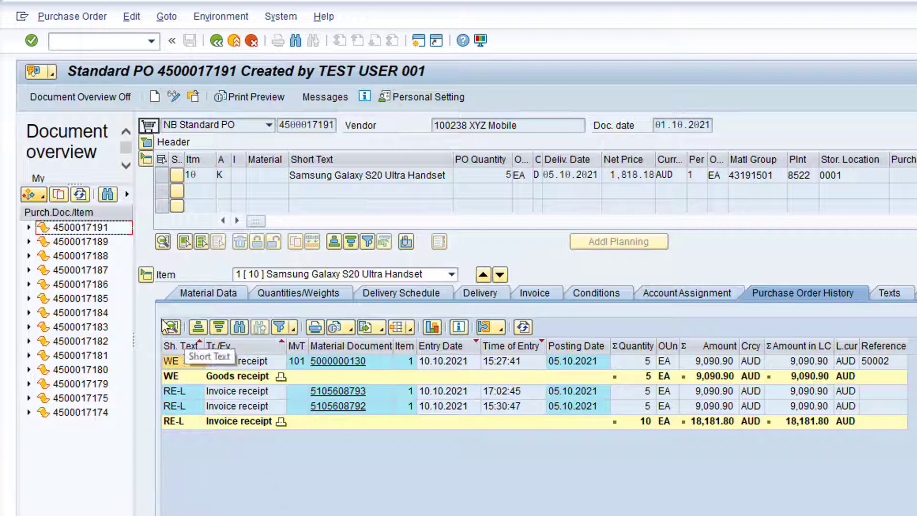
pyautogui.doubleClick(94, 230)
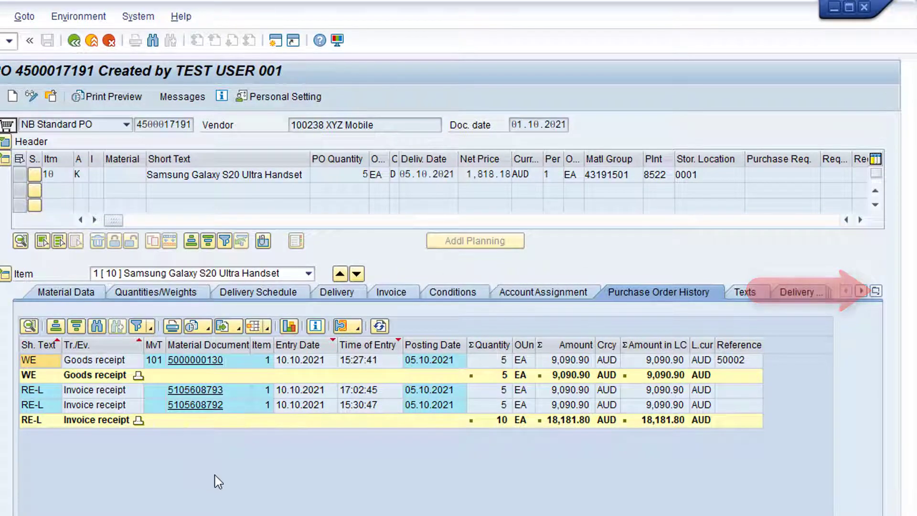
pyautogui.click(877, 291)
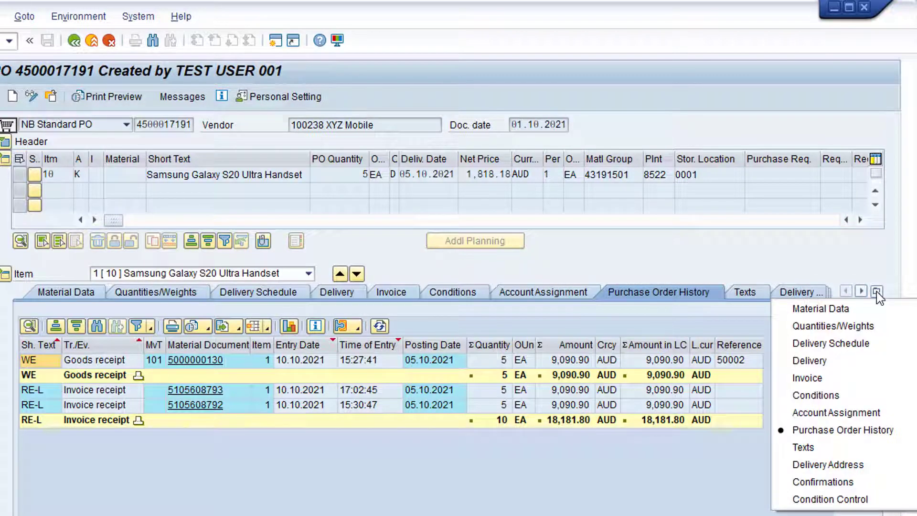
pyautogui.click(888, 431)
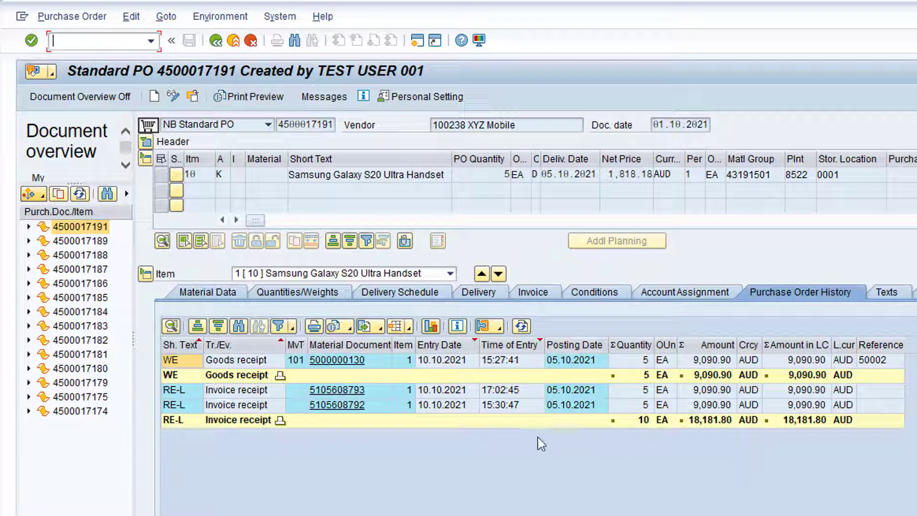
pyautogui.click(346, 405)
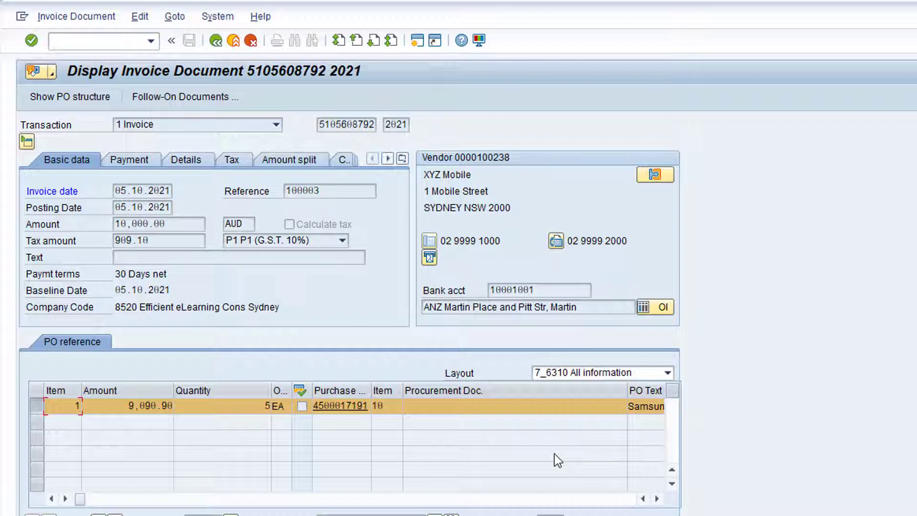
pyautogui.click(216, 42)
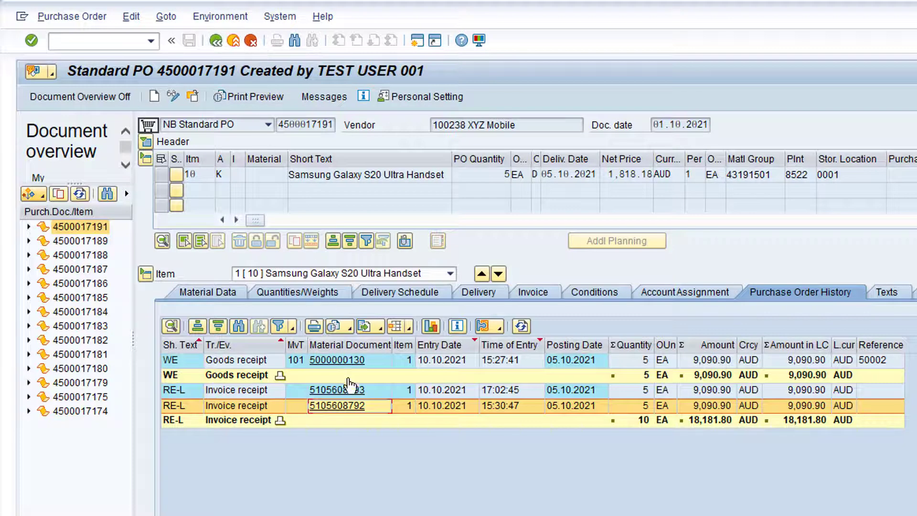
pyautogui.click(342, 390)
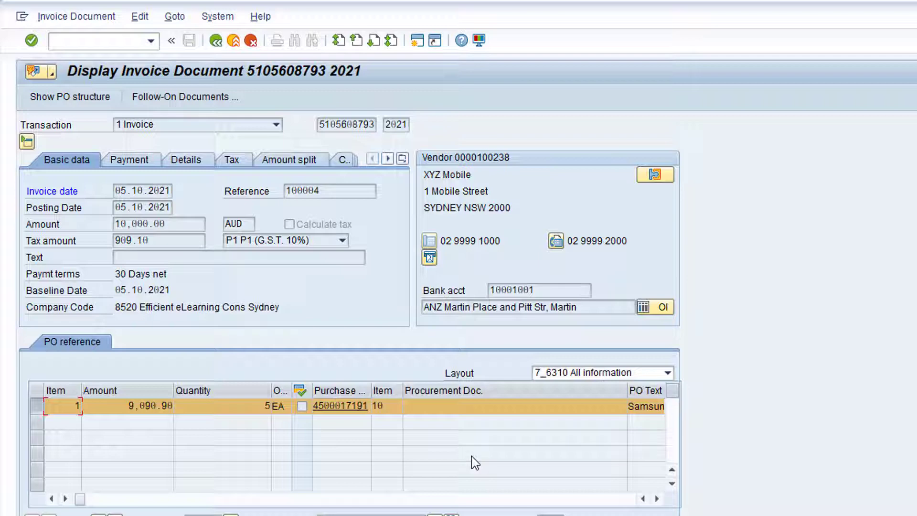
pyautogui.click(129, 160)
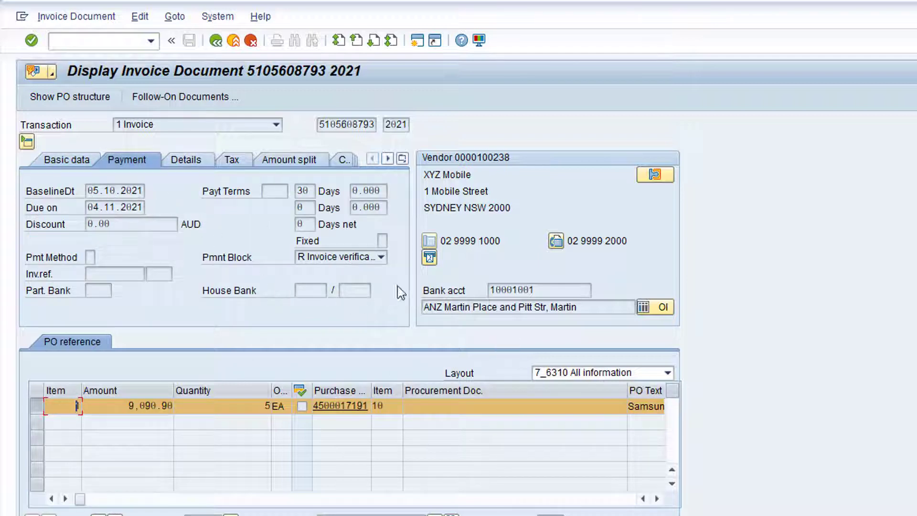
pyautogui.click(382, 258)
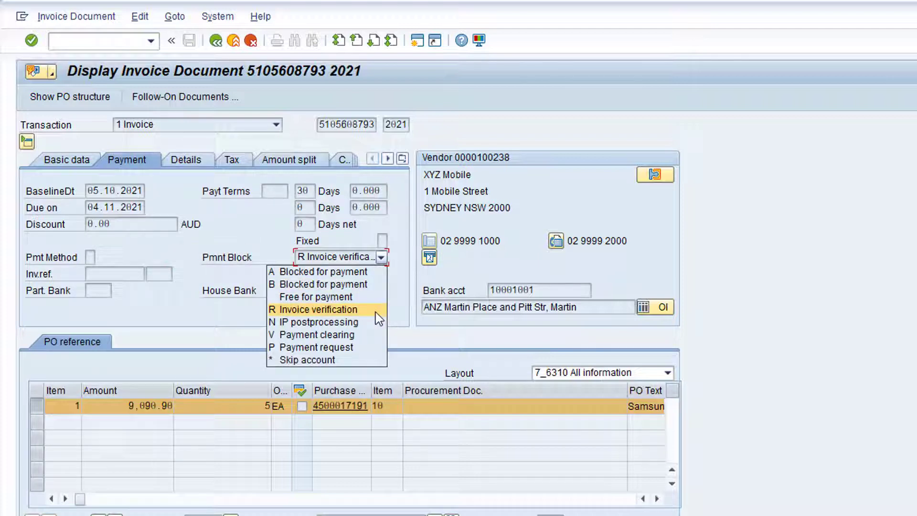
pyautogui.click(400, 305)
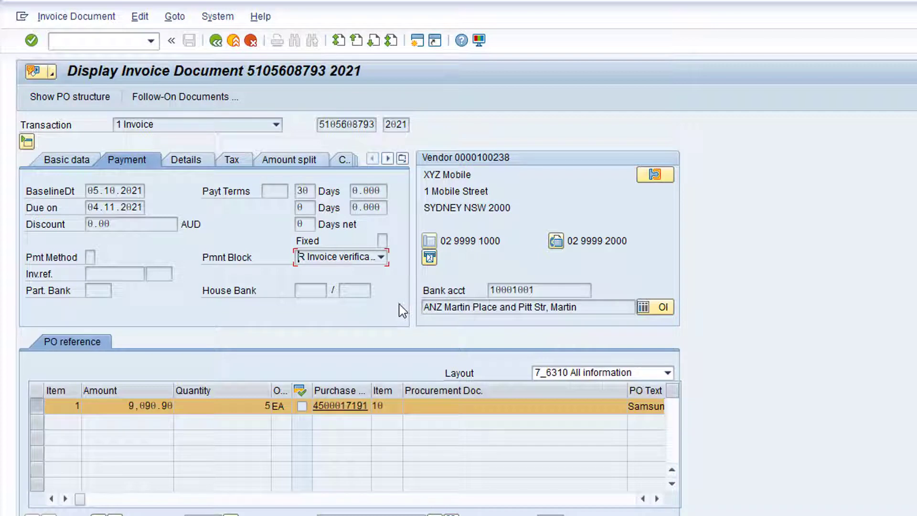
pyautogui.moveTo(81, 499); pyautogui.dragTo(590, 500)
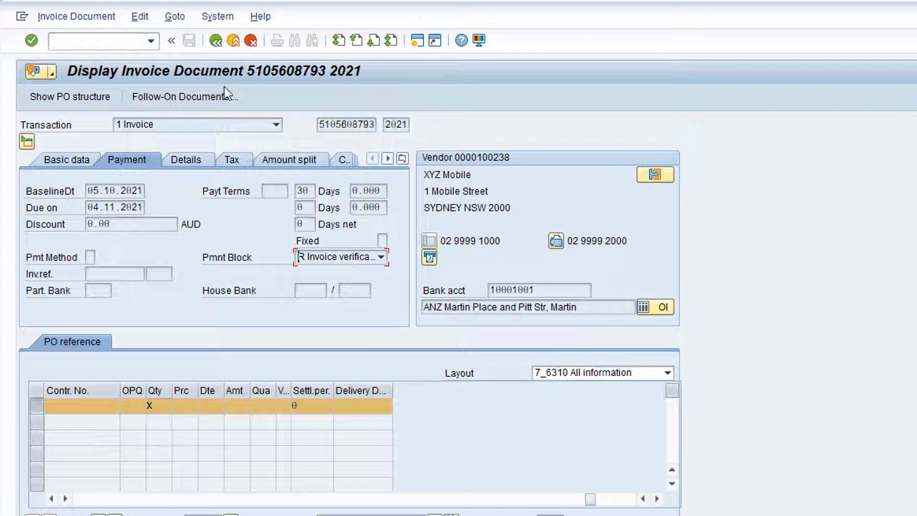
pyautogui.click(216, 41)
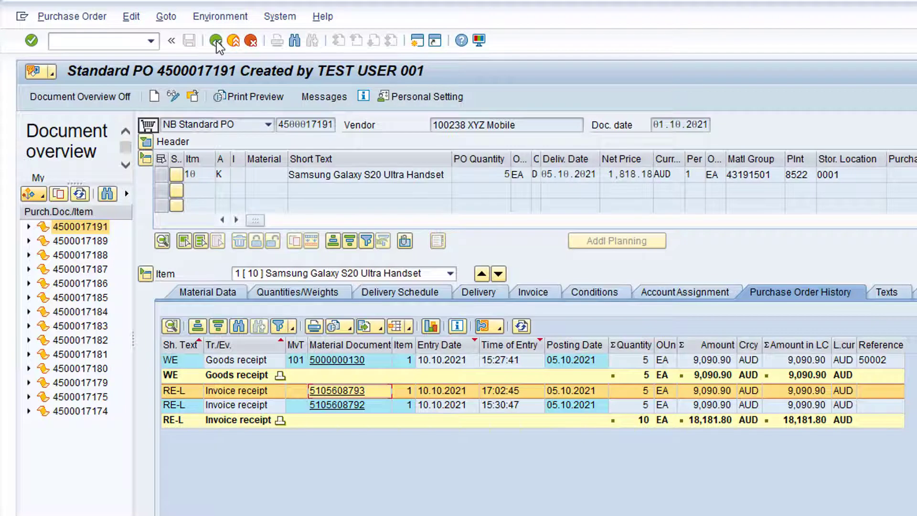
# Step: Go back from ME23N to the SAP Easy Access menu
pyautogui.click(215, 41)
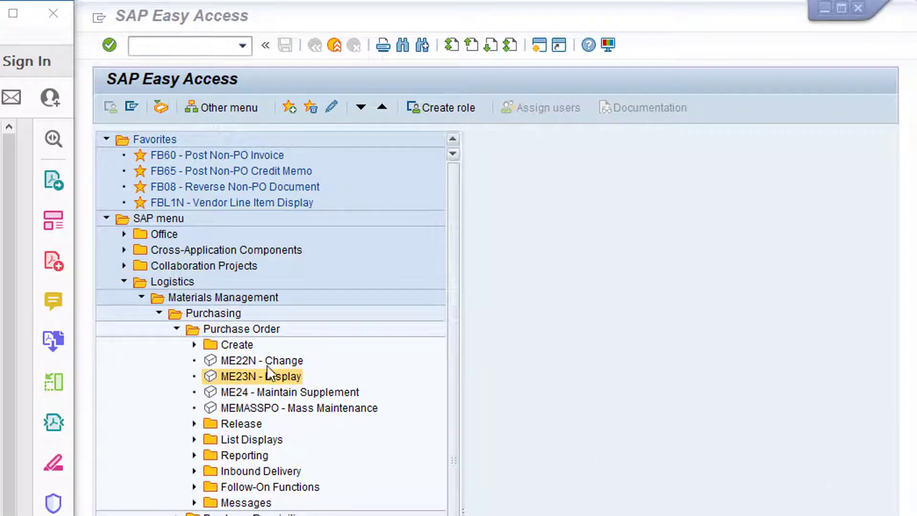
# Step: Collapse Purchasing and start MIRO - Enter Invoice under Logistics Invoice Verification > Document Entry
pyautogui.click(159, 313)
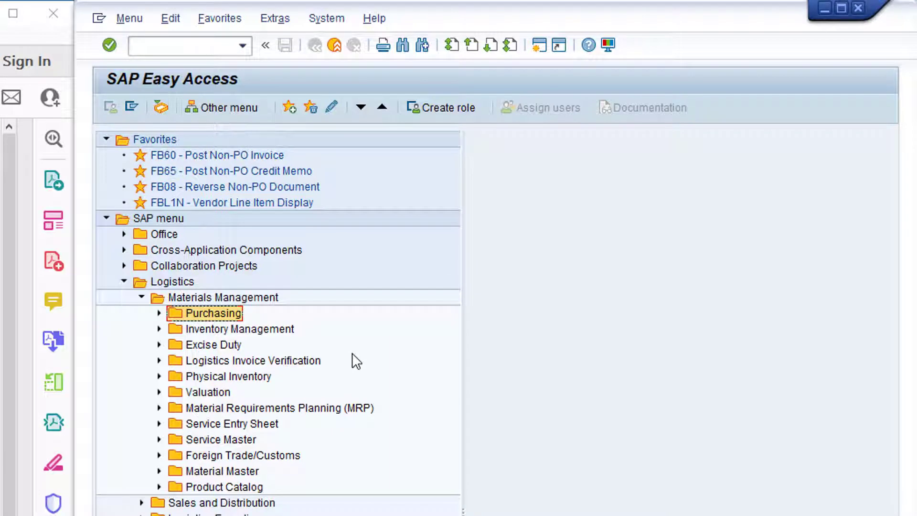
pyautogui.click(159, 360)
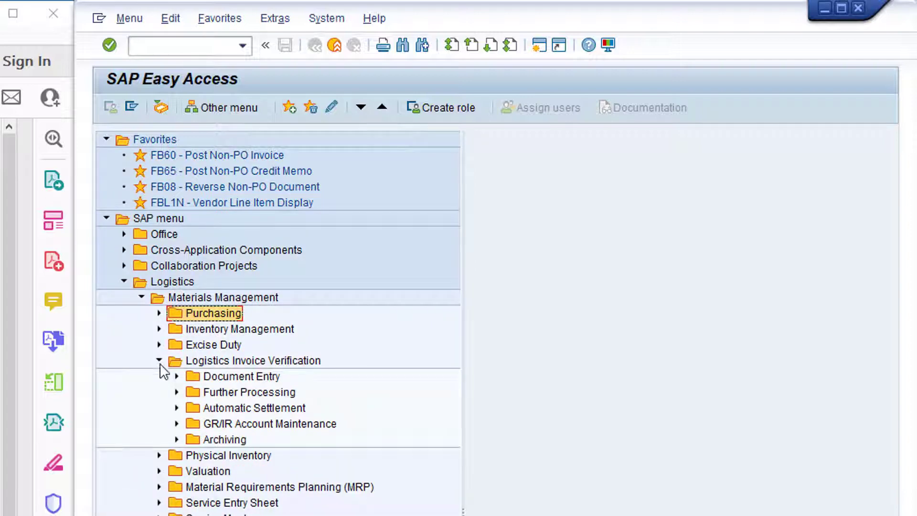
pyautogui.click(177, 376)
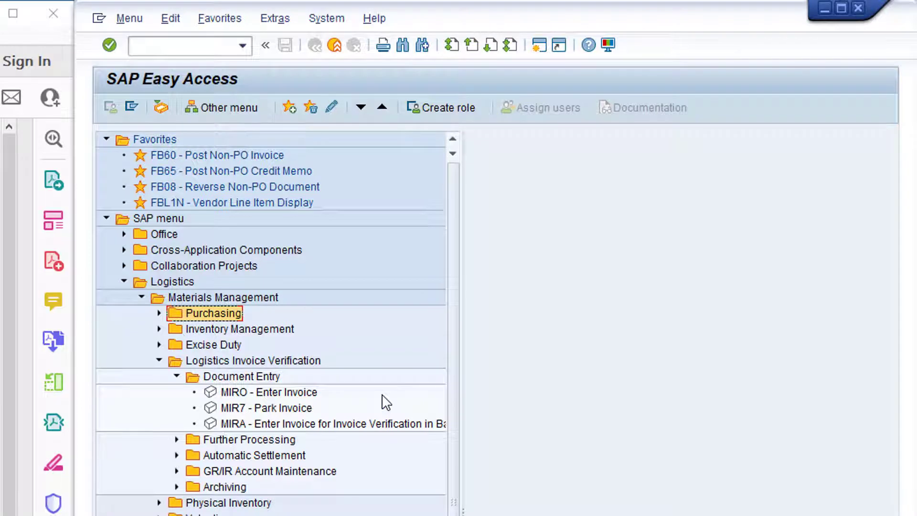
pyautogui.doubleClick(276, 391)
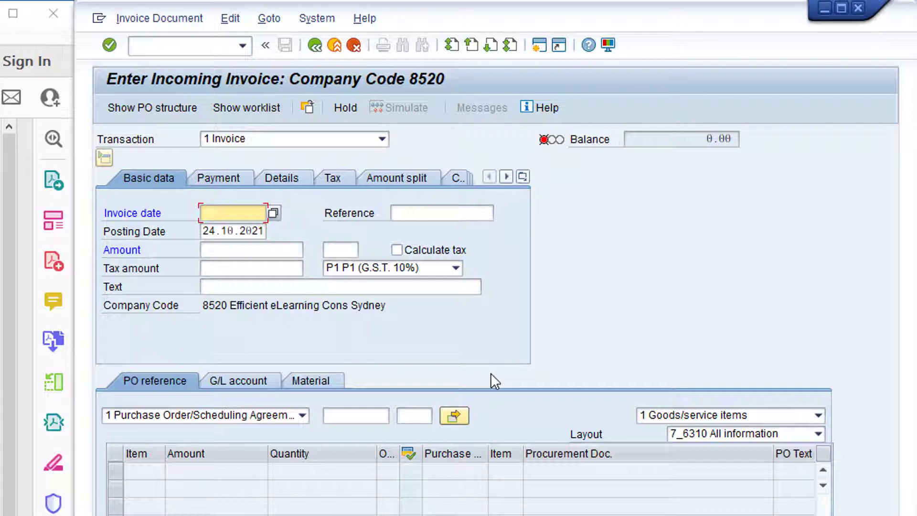
pyautogui.click(236, 17)
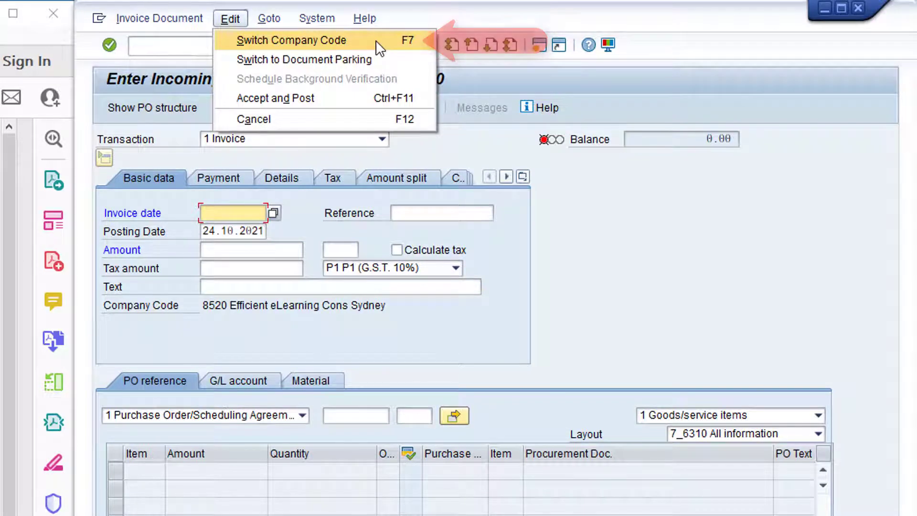
pyautogui.click(580, 223)
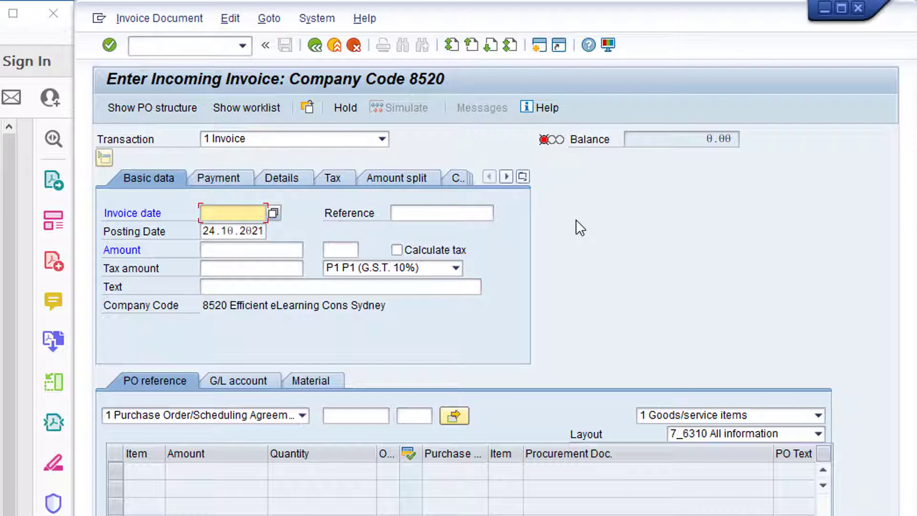
# Step: Switch the transaction type to 2 Credit memo and reset the fields with Cancel
pyautogui.click(381, 138)
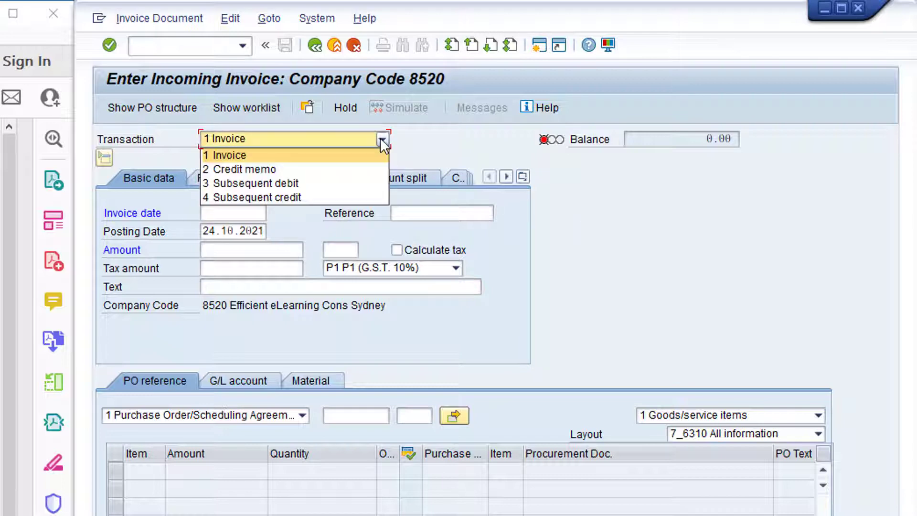
pyautogui.click(356, 168)
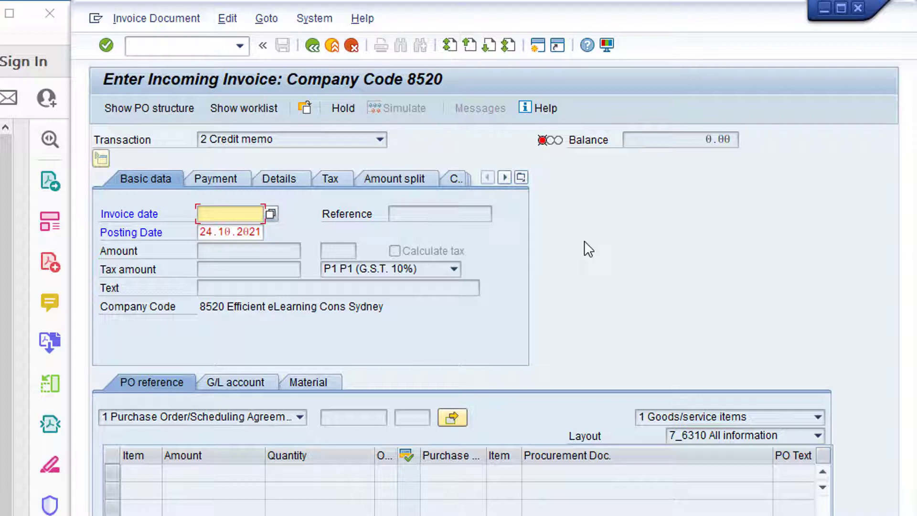
pyautogui.click(352, 45)
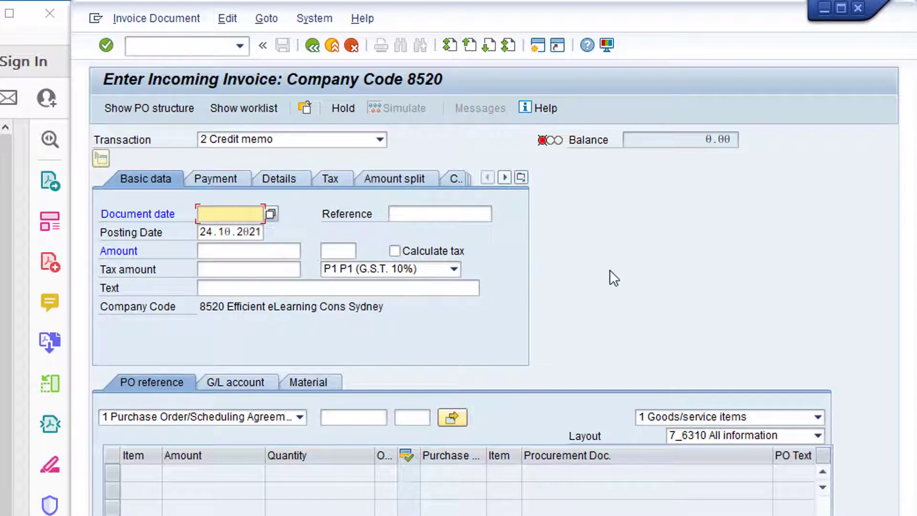
# Step: Enter document date 05.10.2021 and reference CN30002 in the credit memo header
pyautogui.write('5.10.2021')
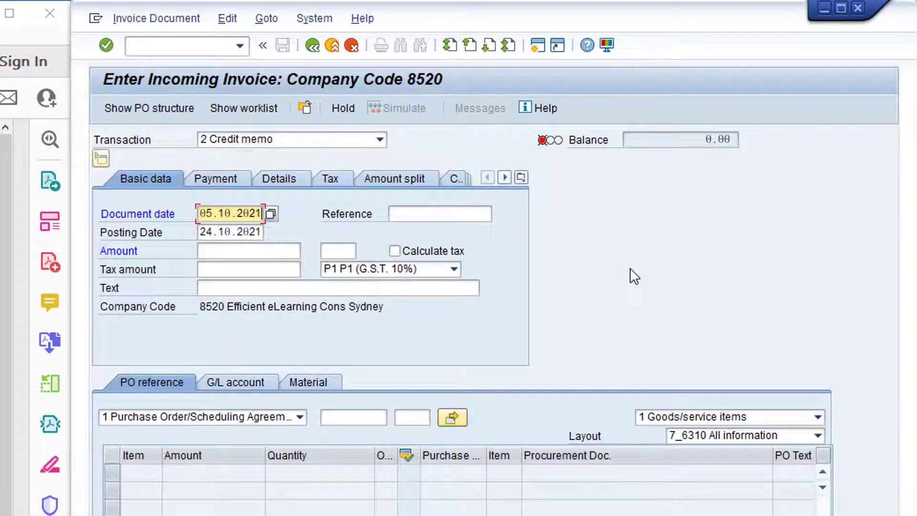
pyautogui.click(443, 214)
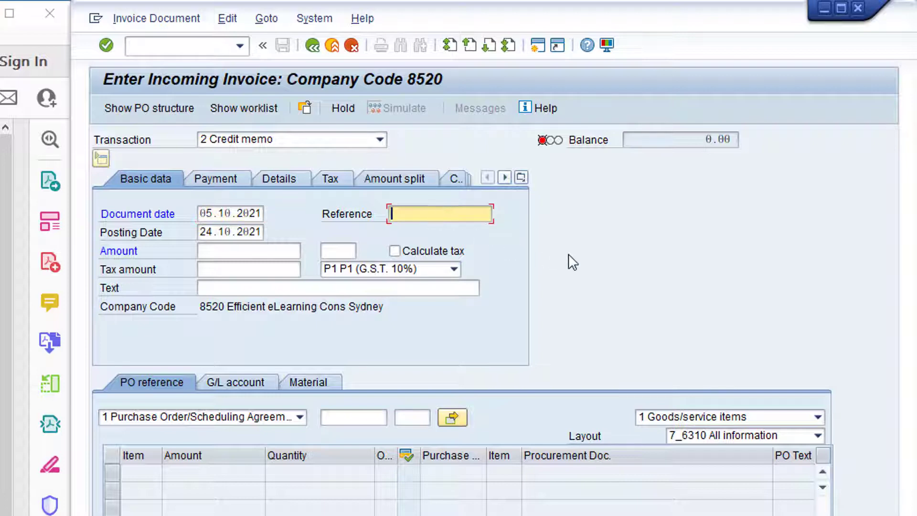
pyautogui.write('CN30002')
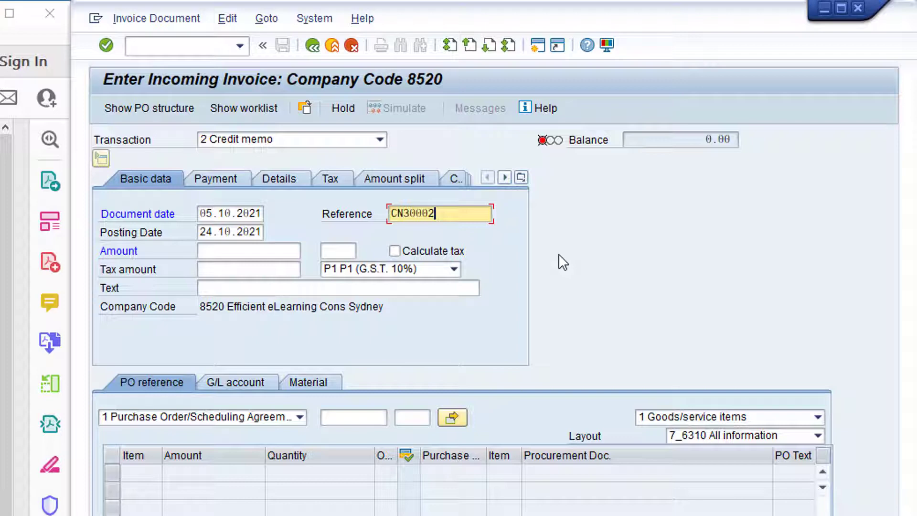
# Step: Enter amount 10,000.00 and tax 909.10 under tax code P1 (G.S.T. 10%), then confirm
pyautogui.click(277, 248)
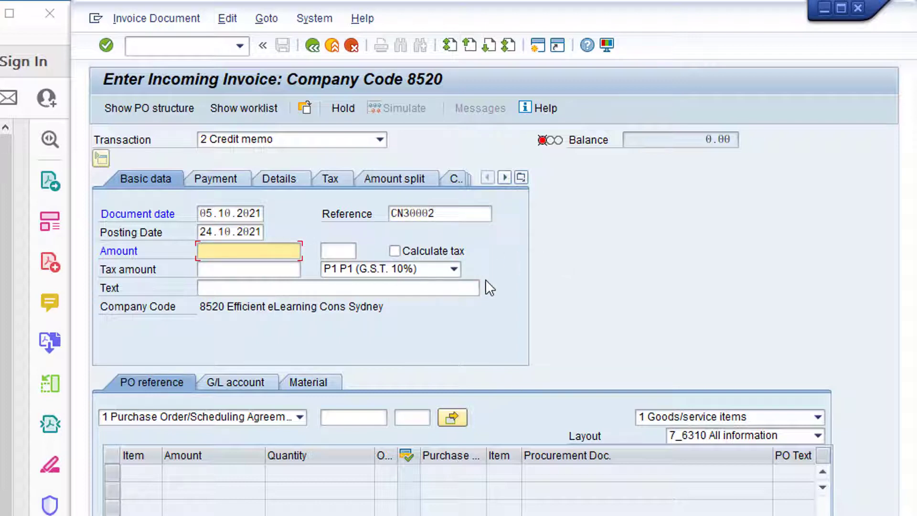
pyautogui.write('10000')
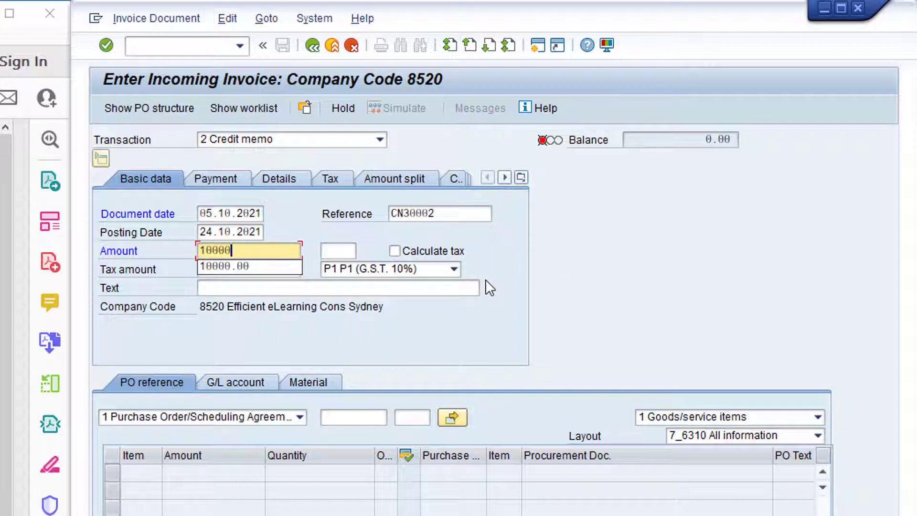
pyautogui.press('Down')
pyautogui.press('Return')
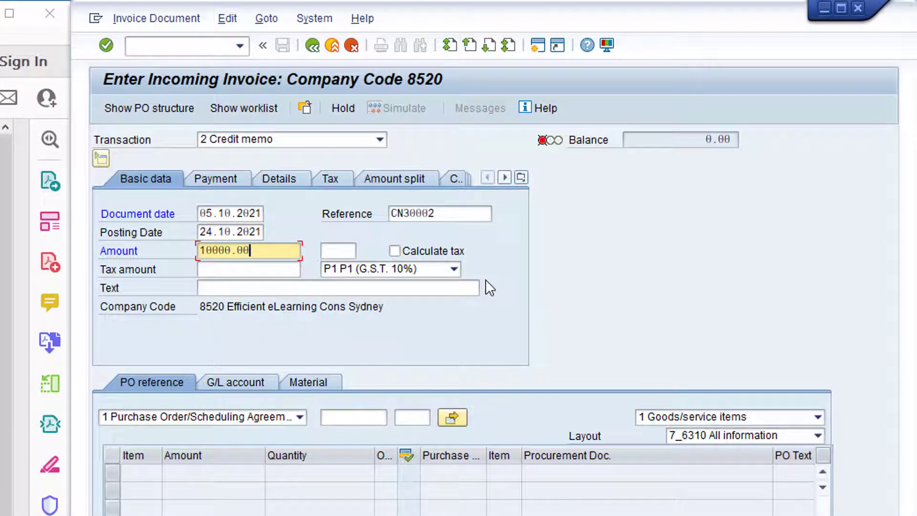
pyautogui.click(265, 268)
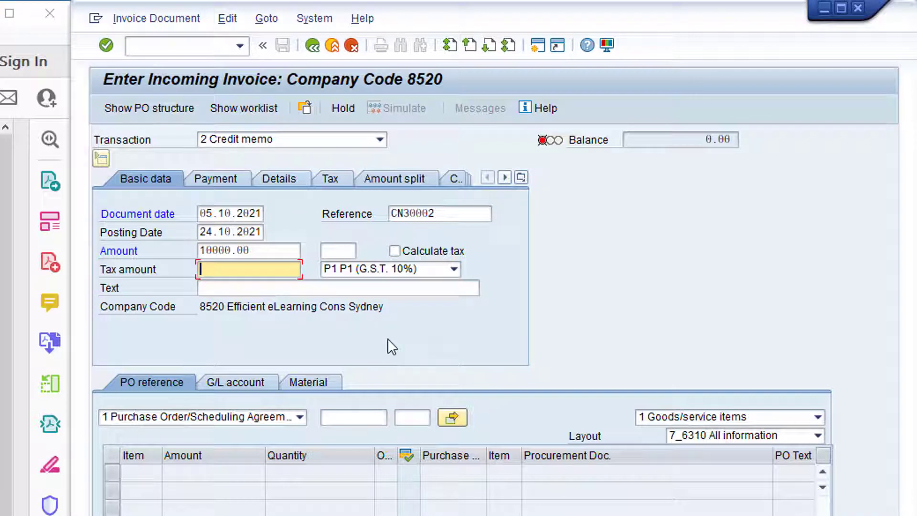
pyautogui.write('909.10')
pyautogui.click(454, 269)
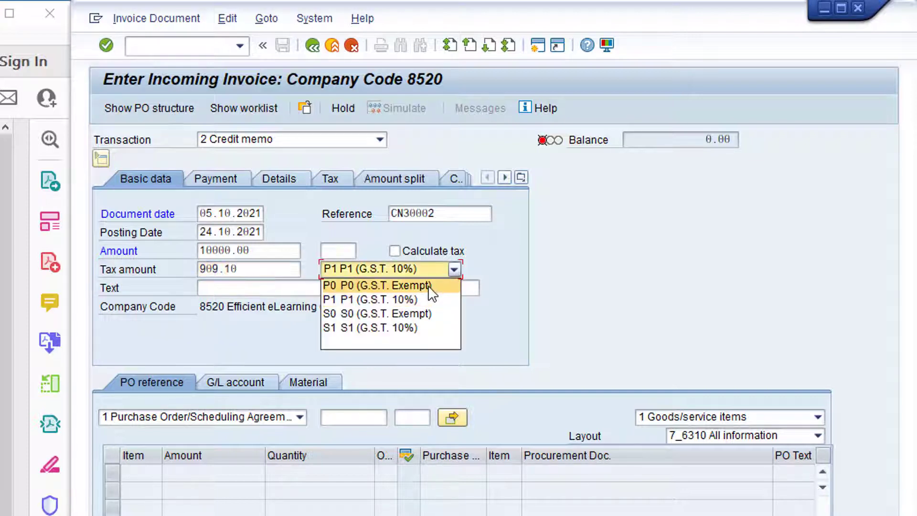
pyautogui.click(429, 302)
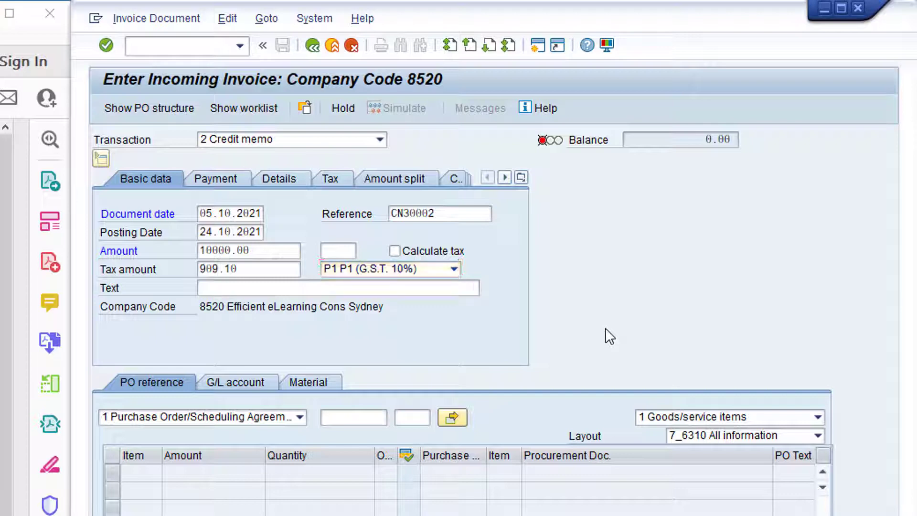
pyautogui.press('Return')
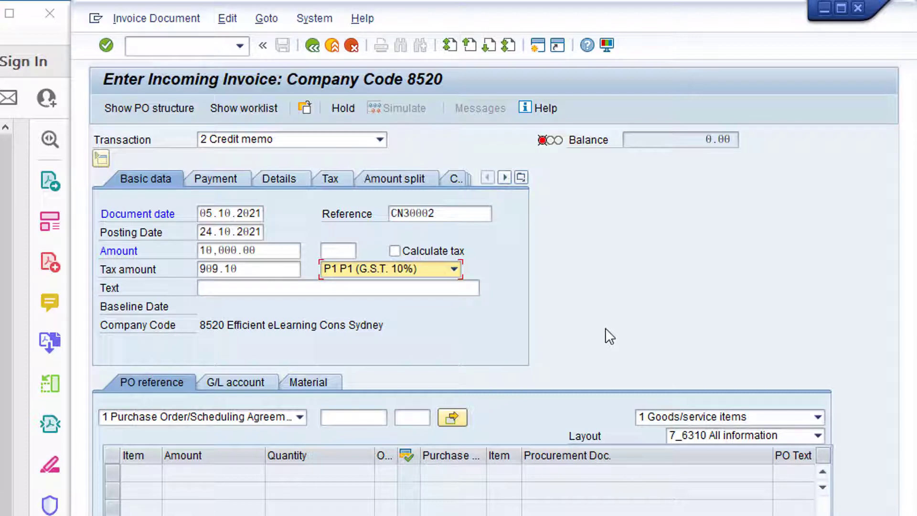
pyautogui.hotkey('alt', 'Tab')
pyautogui.click(355, 415)
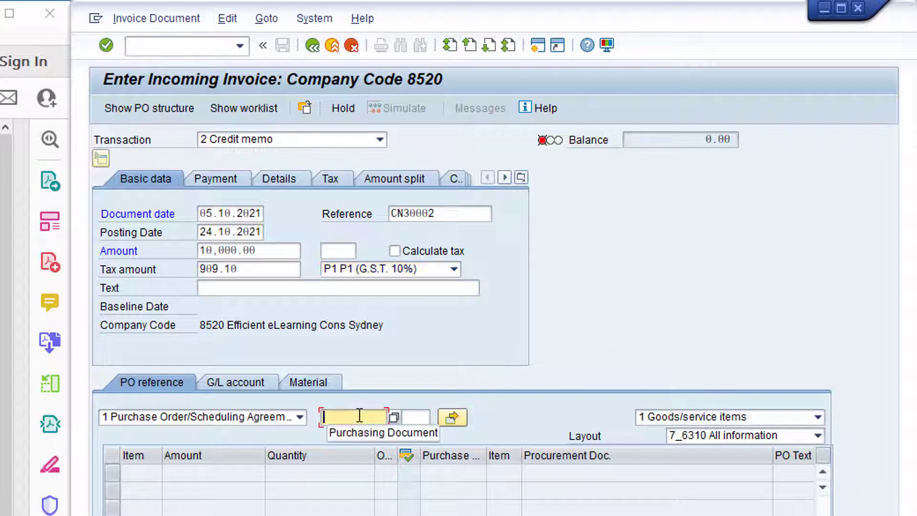
pyautogui.write('45000')
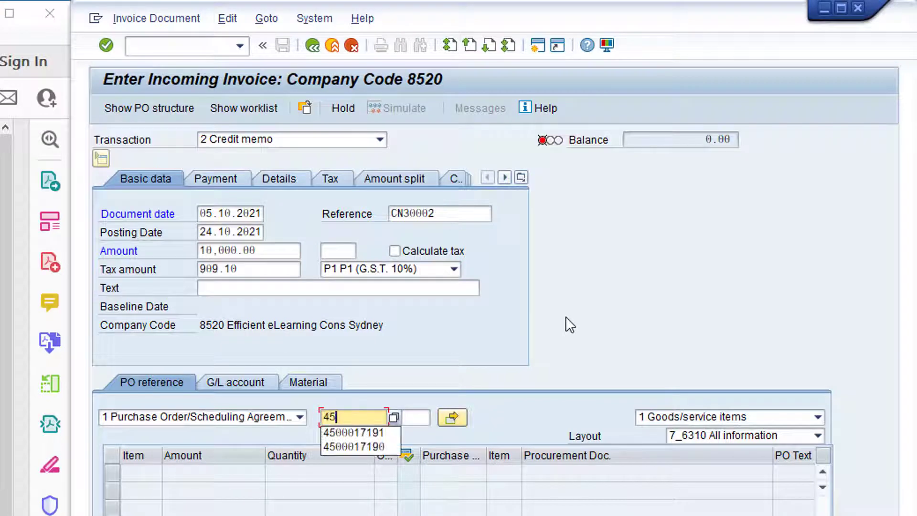
pyautogui.write('17191')
pyautogui.press('Return')
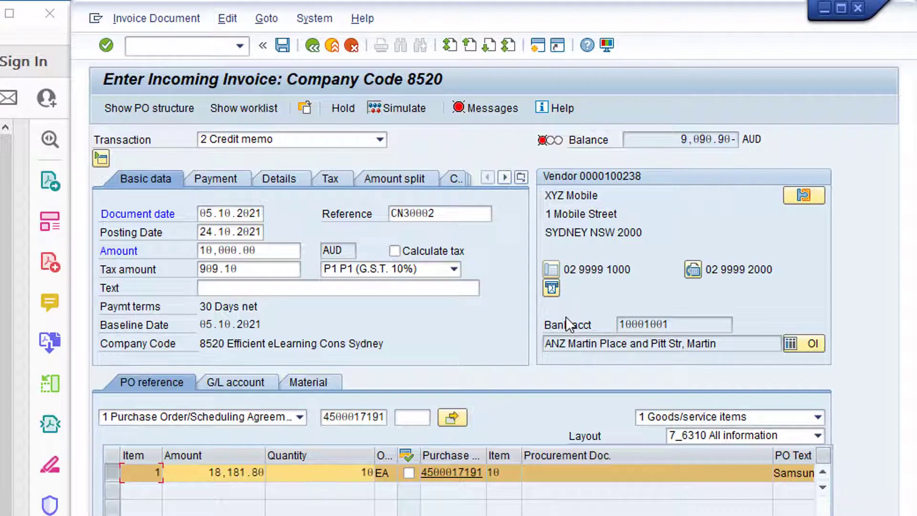
# Step: Change item 1 to amount 9090.90 and quantity 5, then review the item columns
pyautogui.doubleClick(207, 473)
pyautogui.write('9')
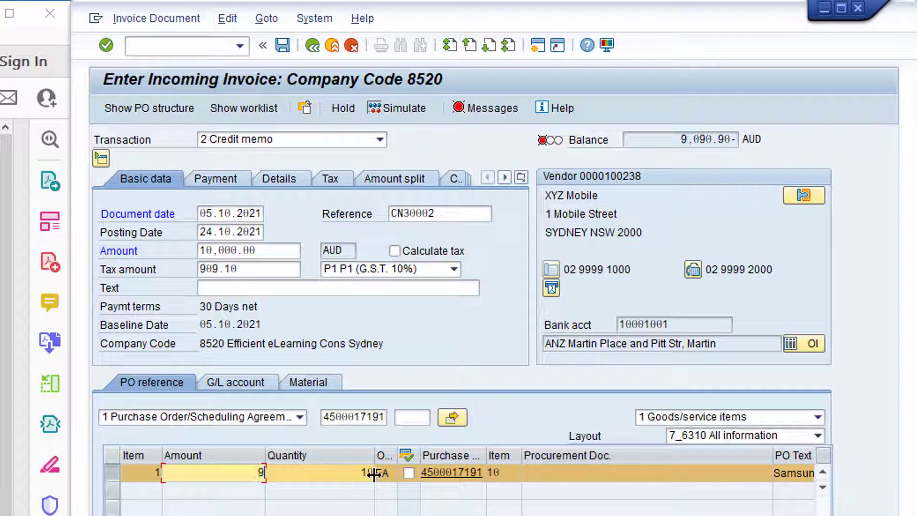
pyautogui.write('090.90')
pyautogui.press('Tab')
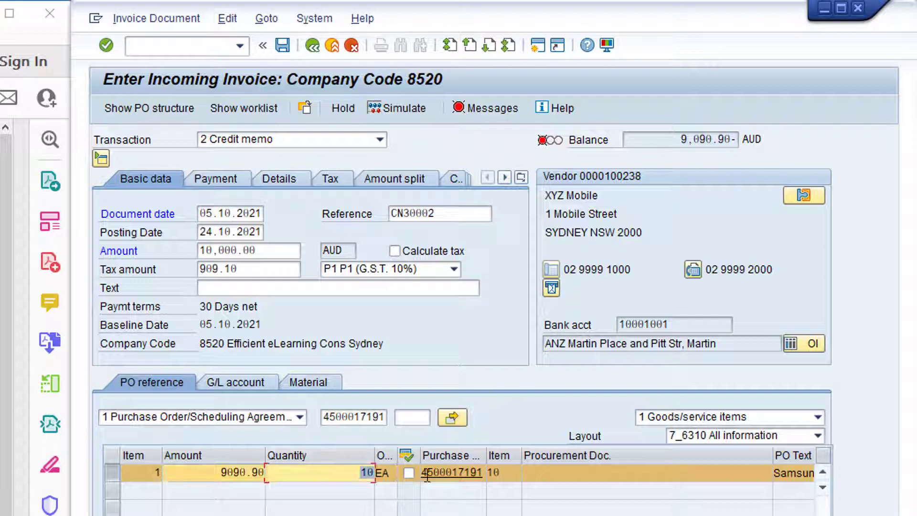
pyautogui.write('5')
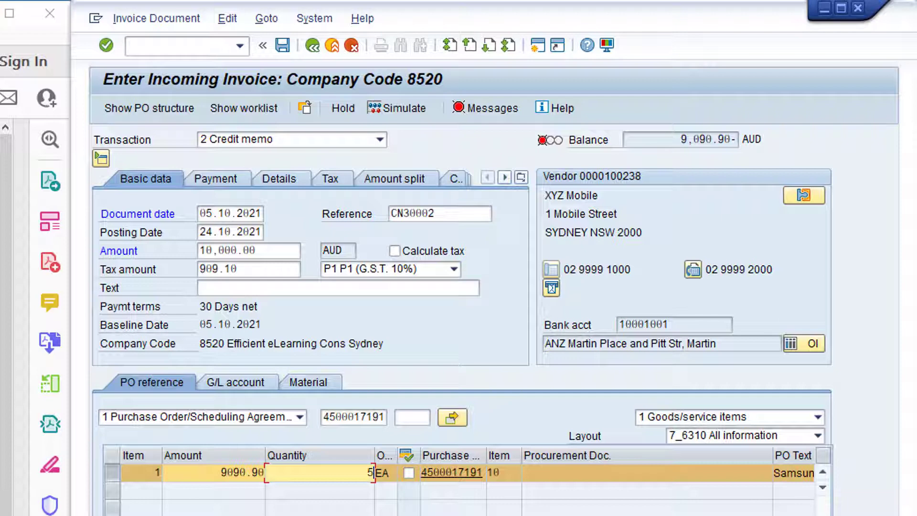
pyautogui.hscroll(5, 469, 478)
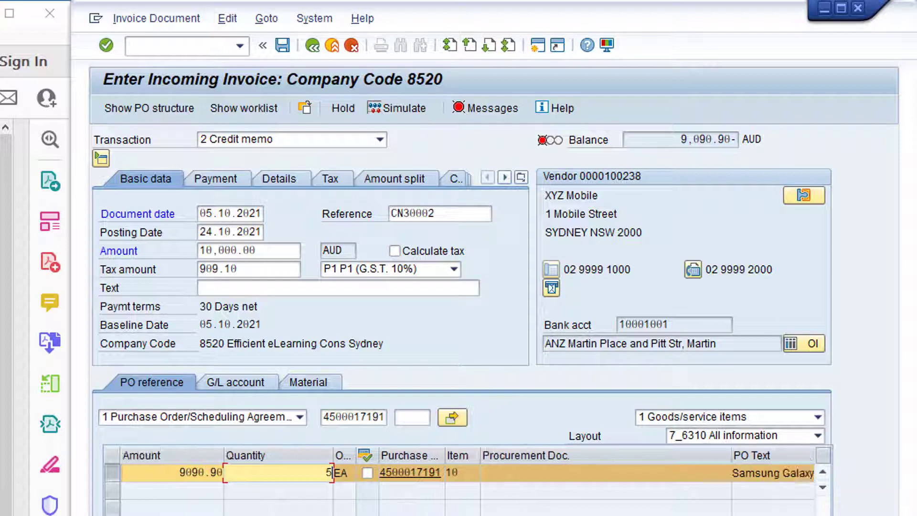
pyautogui.hscroll(1, 468, 477)
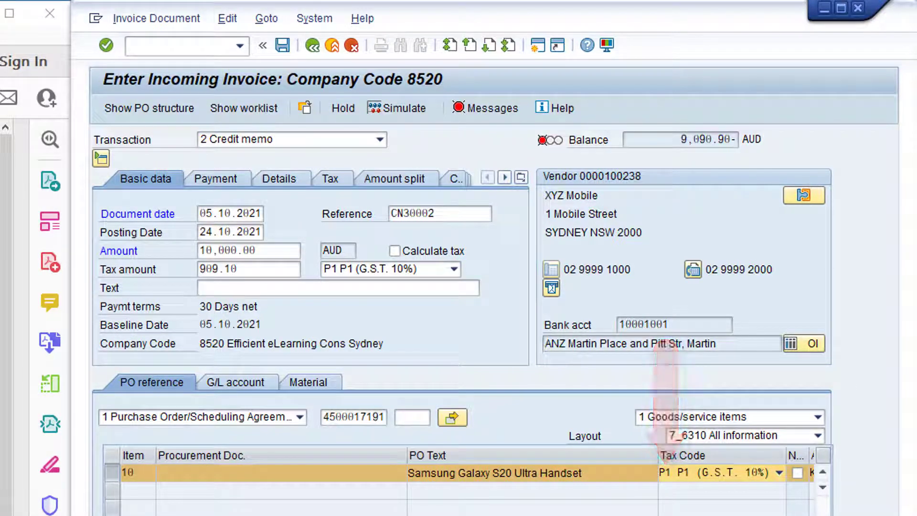
pyautogui.hscroll(-6, 469, 478)
pyautogui.hscroll(-4, 468, 478)
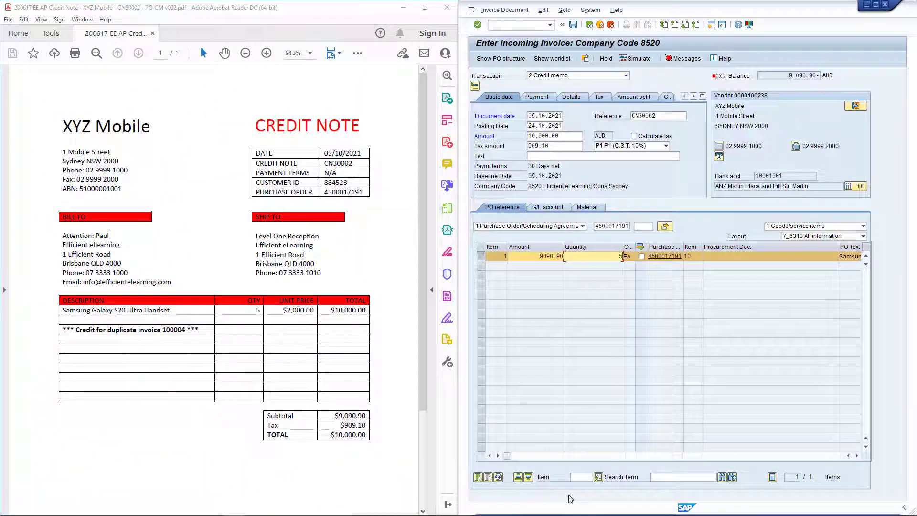
# Step: Accept the revised 9,090.90 item line and the due-date warning so the balance reaches 0.00 AUD
pyautogui.press('Return')
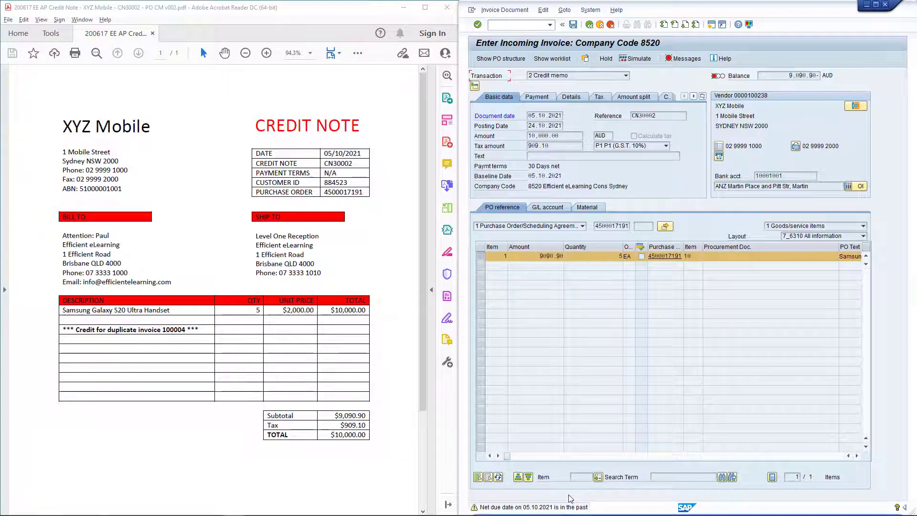
pyautogui.press('Return')
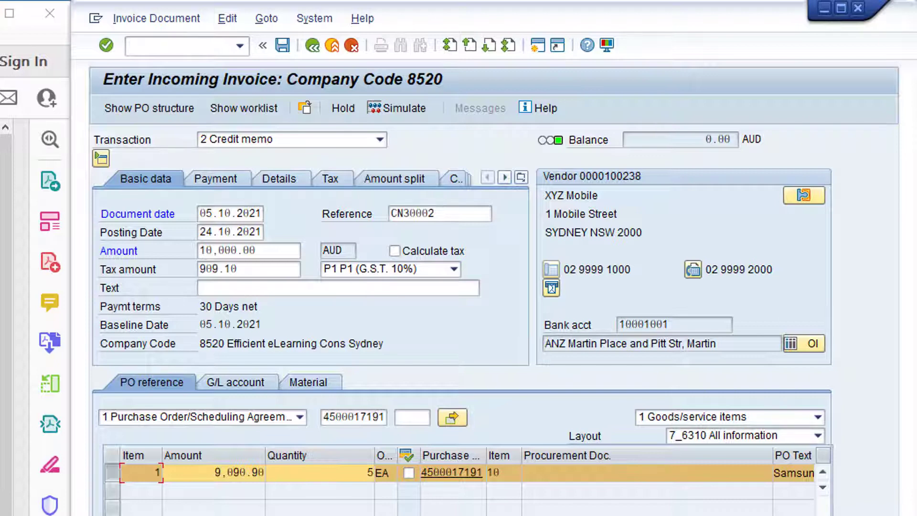
pyautogui.click(405, 107)
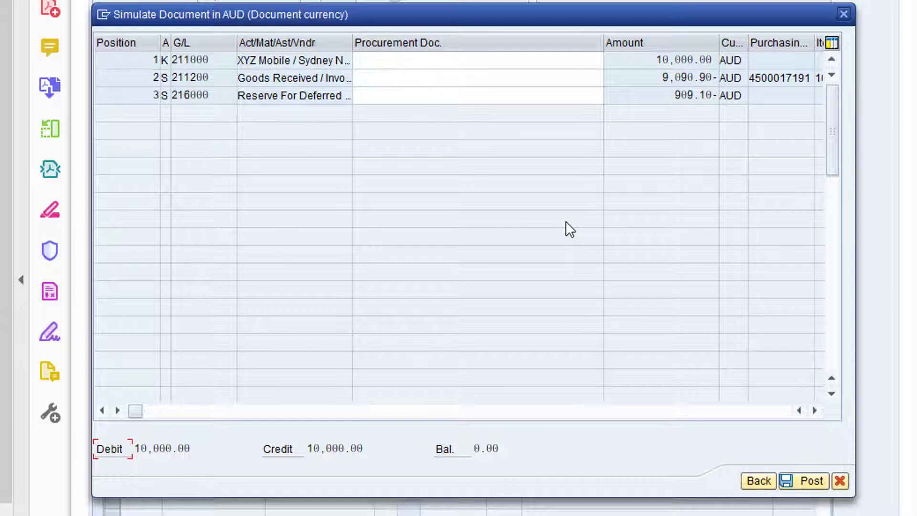
pyautogui.click(759, 481)
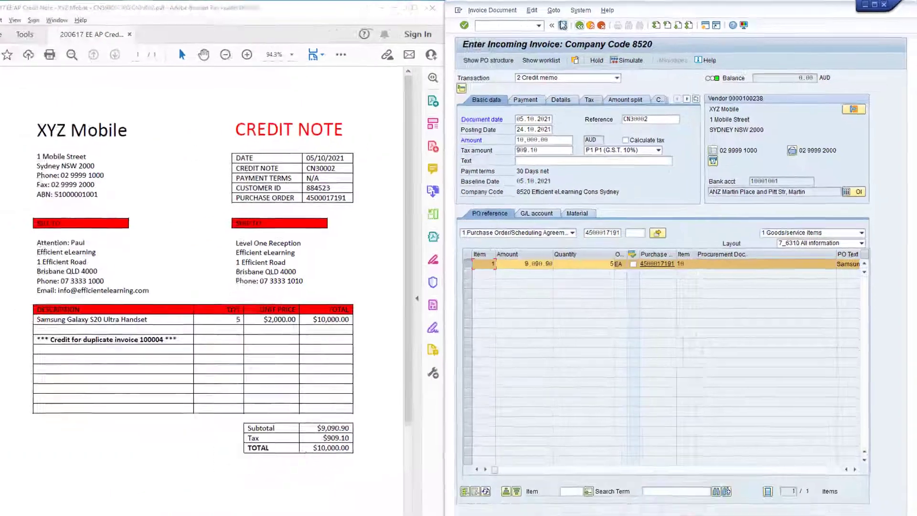
pyautogui.click(563, 24)
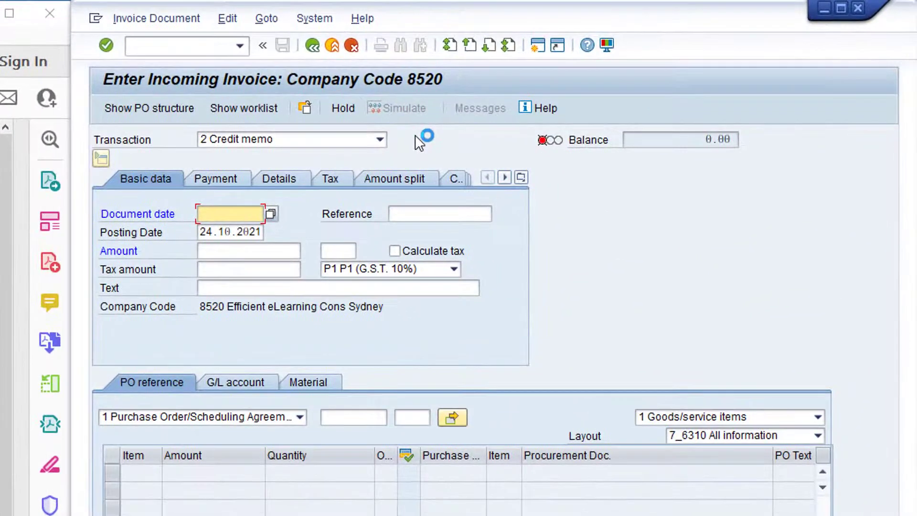
# Step: Exit MIRO with Back (F3) to the SAP Easy Access menu
pyautogui.click(312, 46)
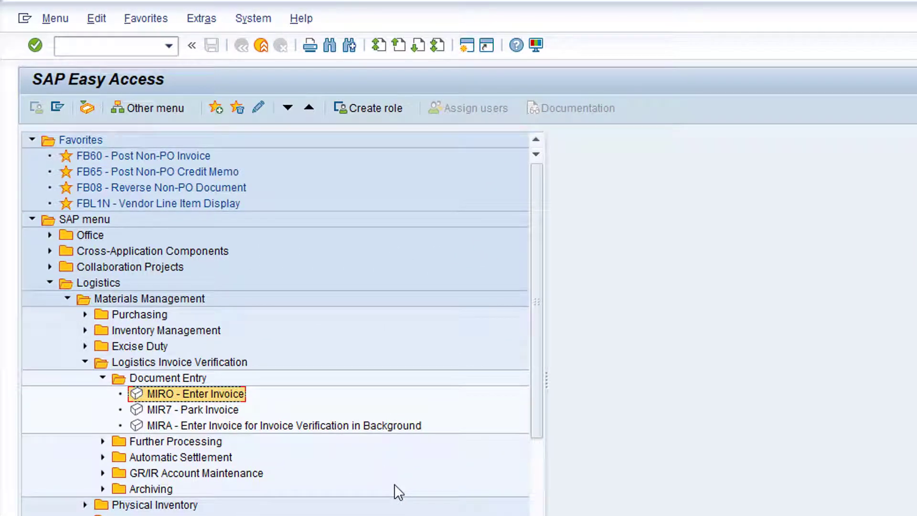
# Step: Expand Purchasing in the menu tree to list ME23N - Display
pyautogui.click(84, 314)
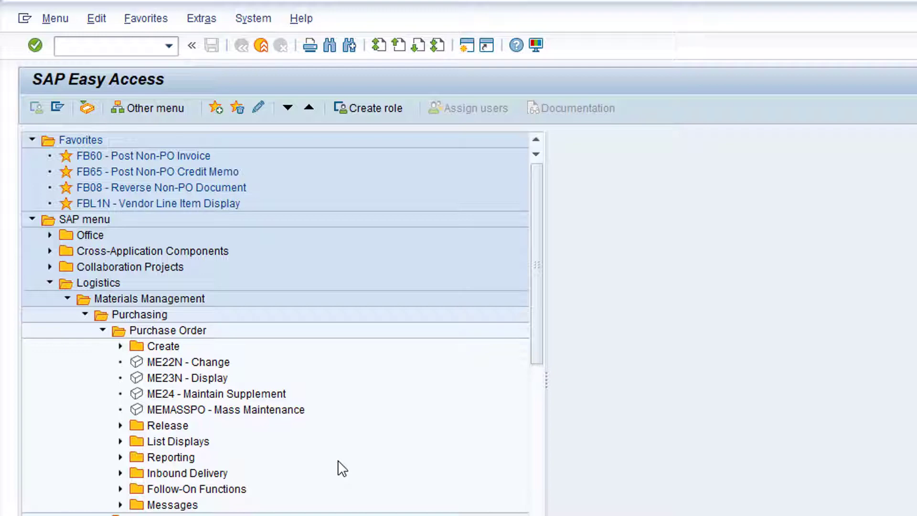
# Step: Start ME23N and list My purchase orders in the document overview
pyautogui.click(207, 376)
pyautogui.doubleClick(207, 375)
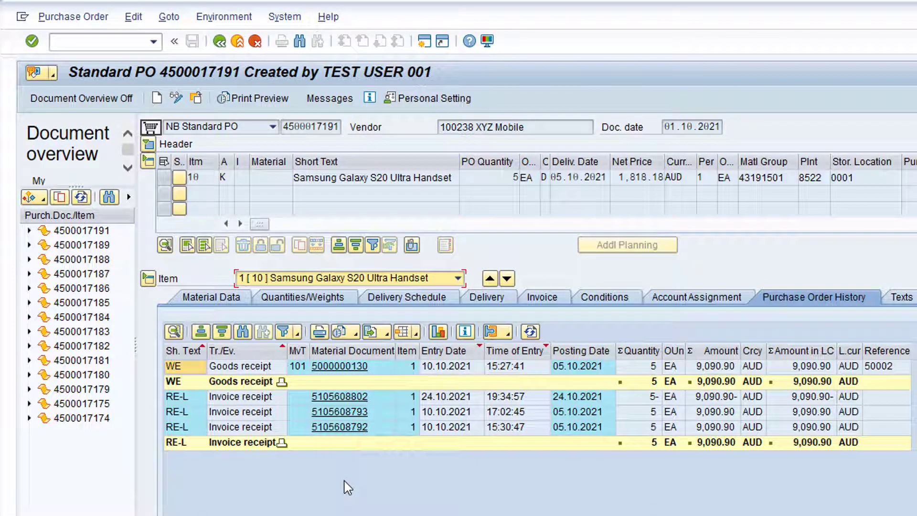
pyautogui.click(44, 199)
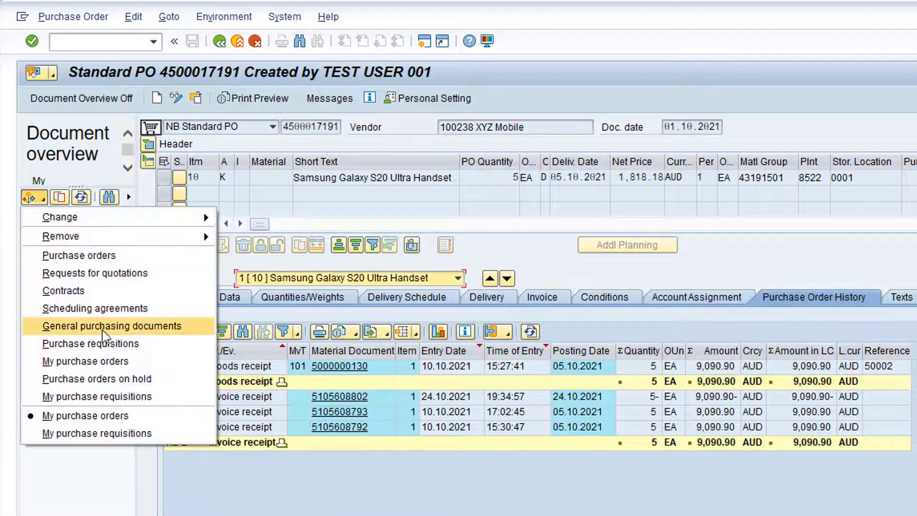
pyautogui.click(128, 364)
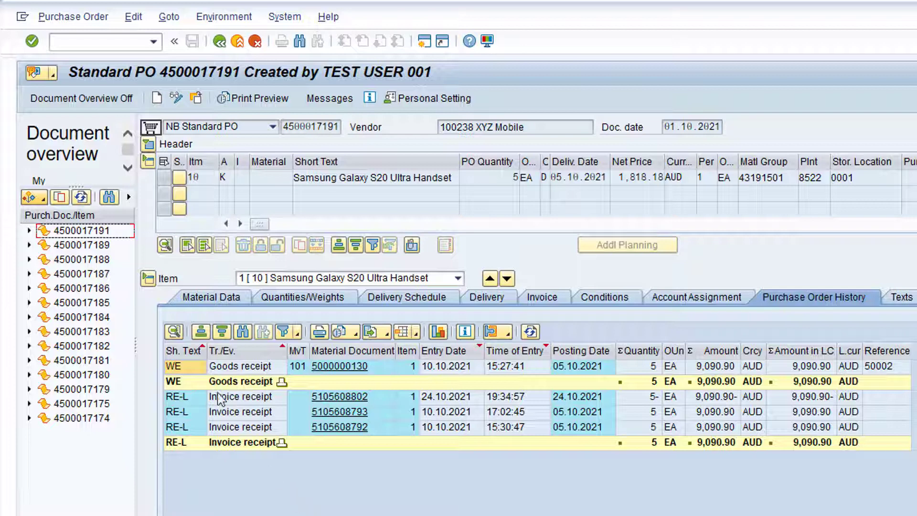
pyautogui.click(81, 230)
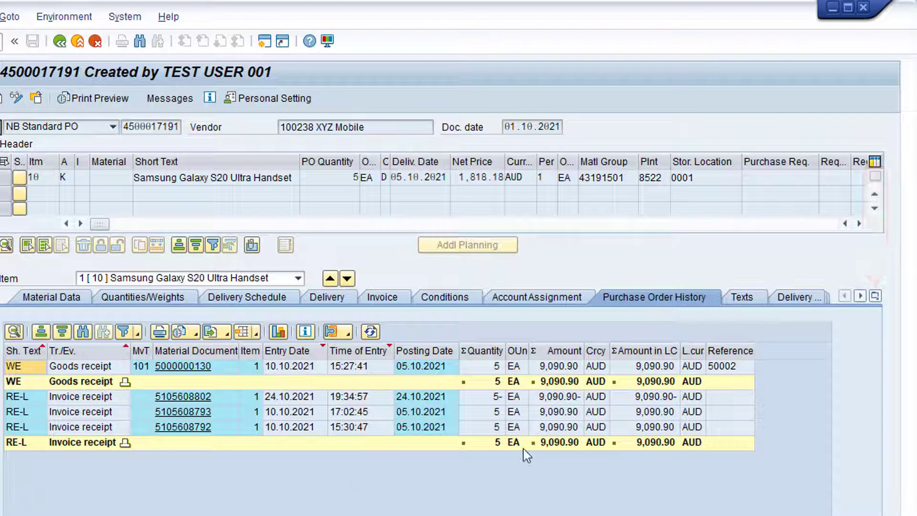
pyautogui.click(875, 296)
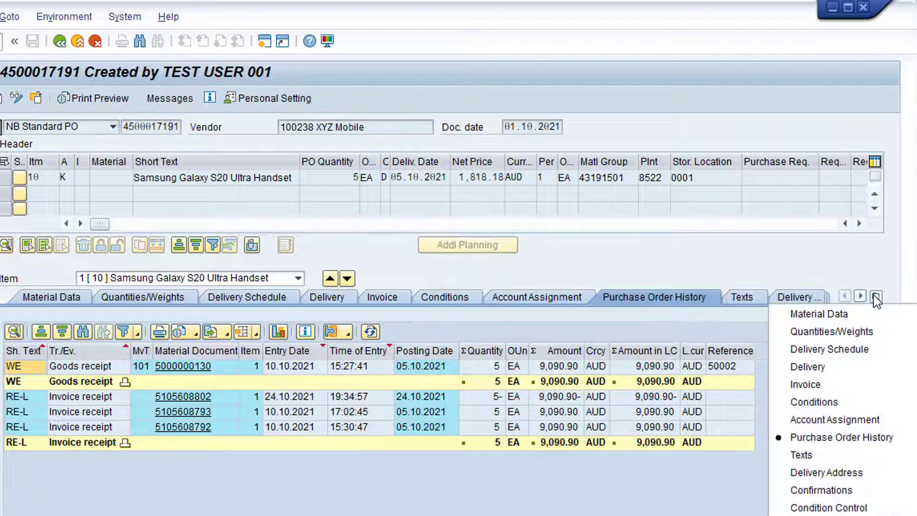
pyautogui.click(910, 437)
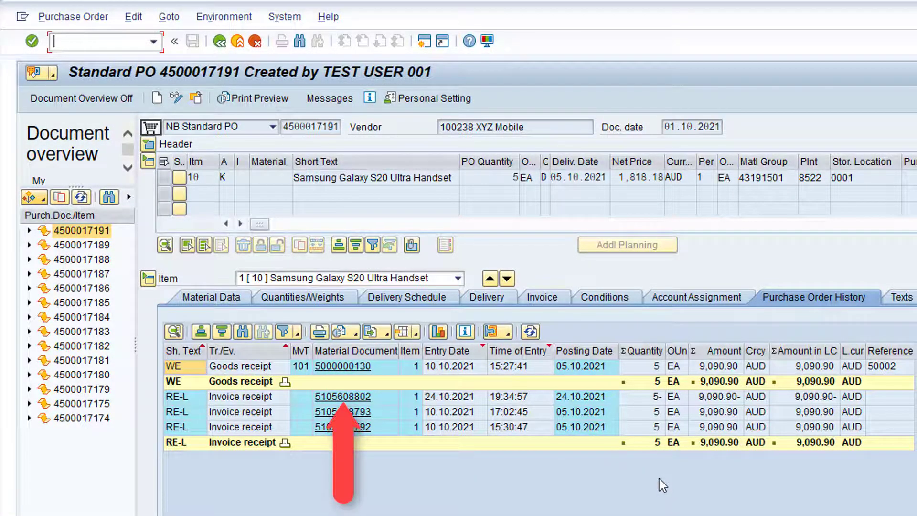
pyautogui.click(353, 397)
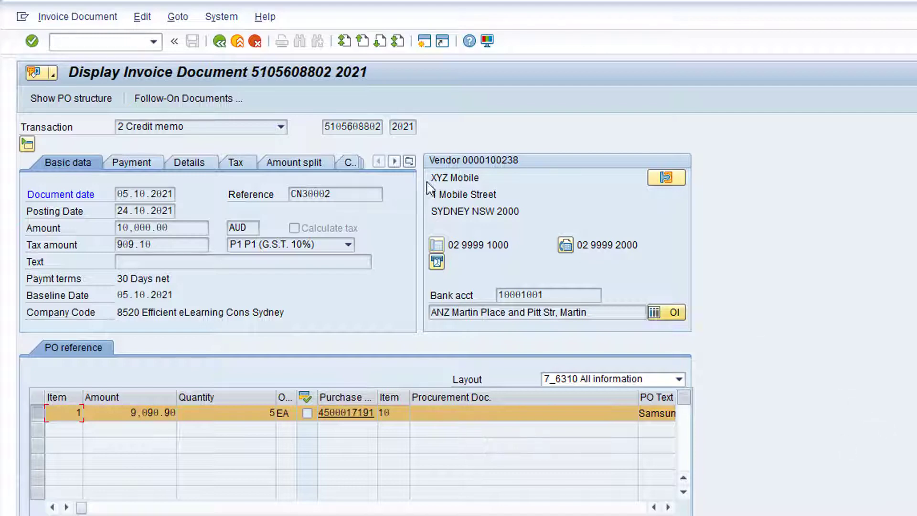
pyautogui.click(200, 100)
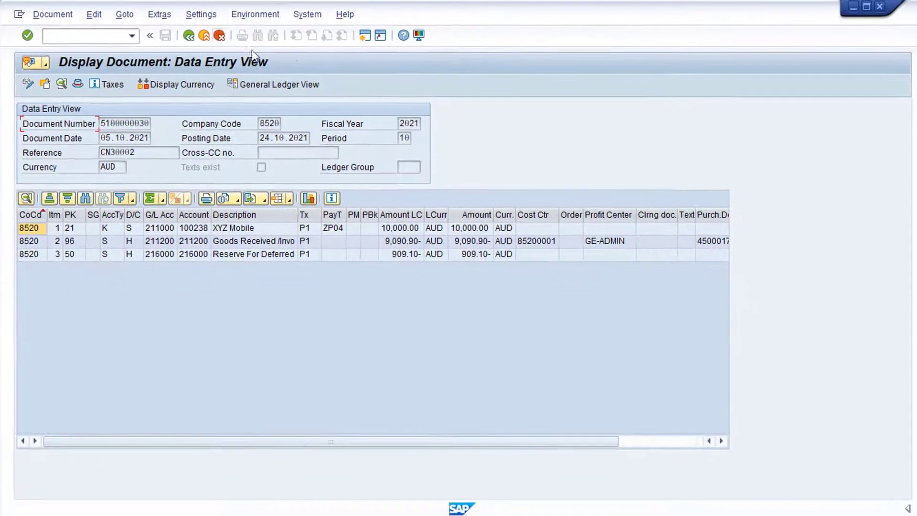
pyautogui.click(187, 36)
pyautogui.click(187, 36)
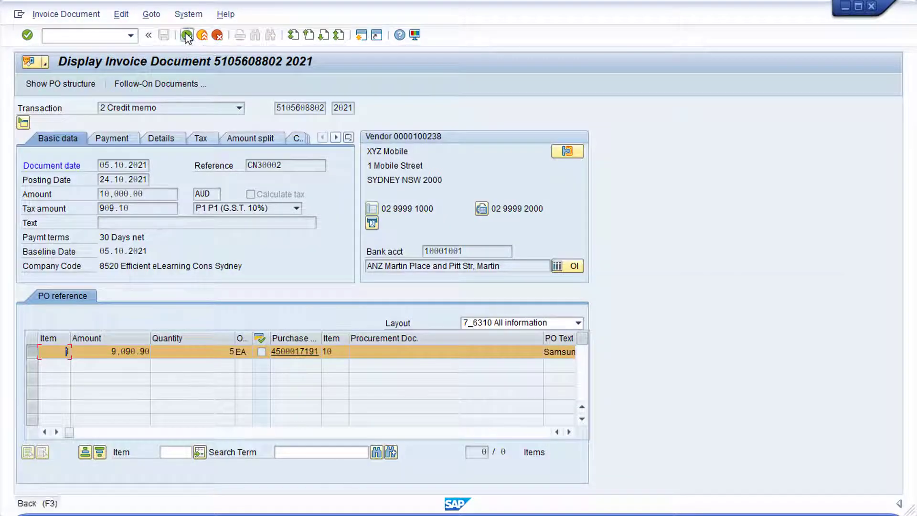
pyautogui.click(186, 35)
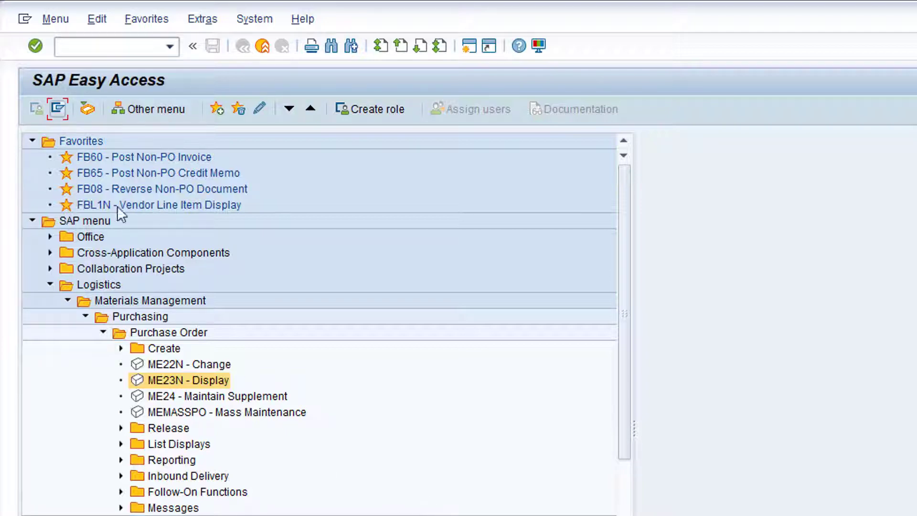
# Step: Collapse the tree, expand Accounting > Financial Accounting > Accounts Payable > Account, and launch FBL1N
pyautogui.click(58, 111)
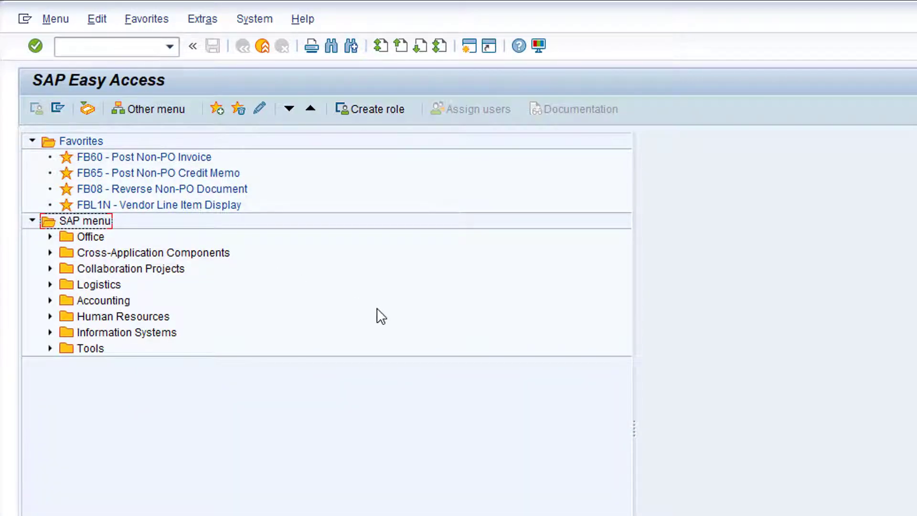
pyautogui.click(50, 301)
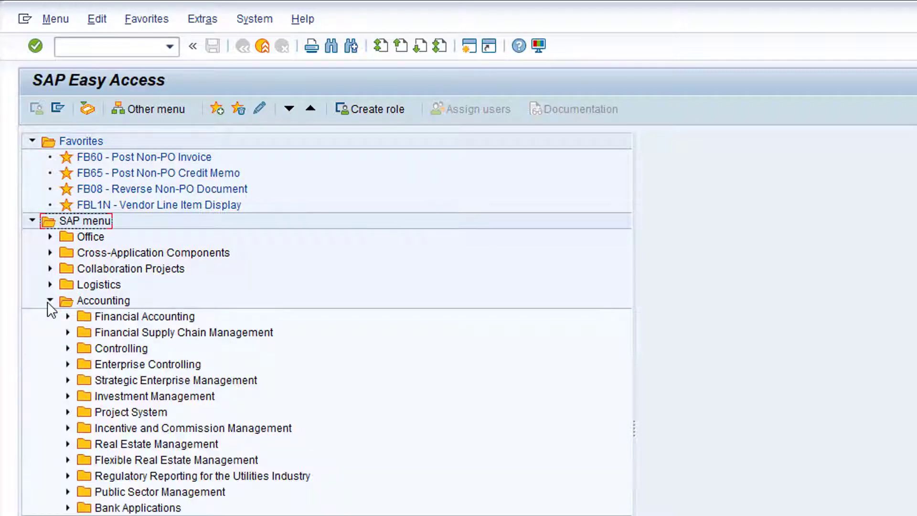
pyautogui.click(68, 317)
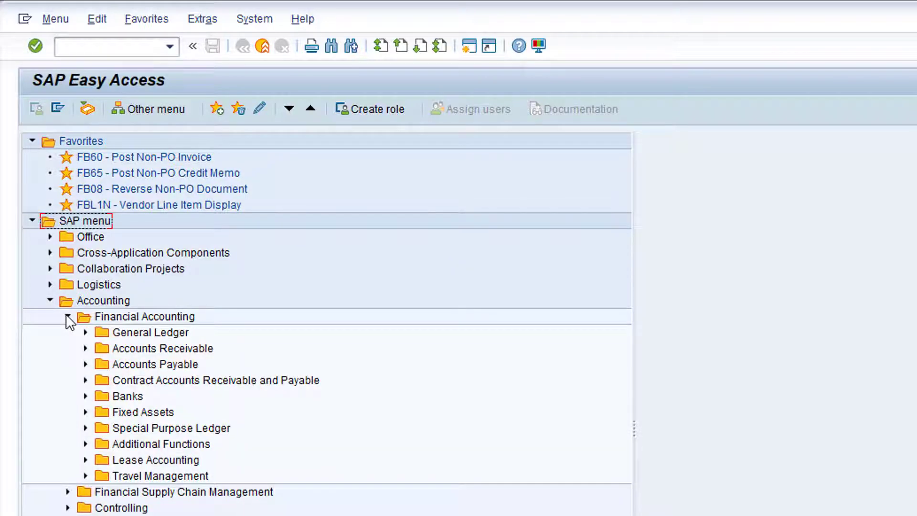
pyautogui.click(85, 364)
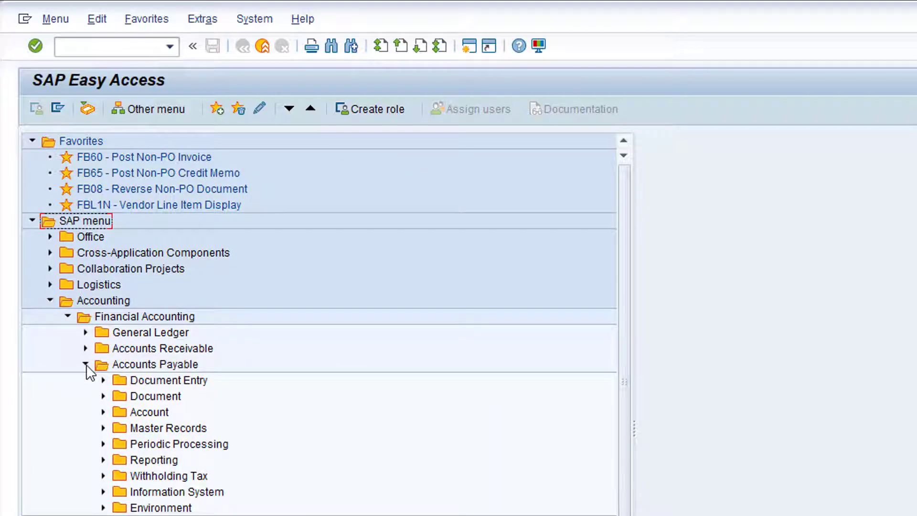
pyautogui.click(103, 412)
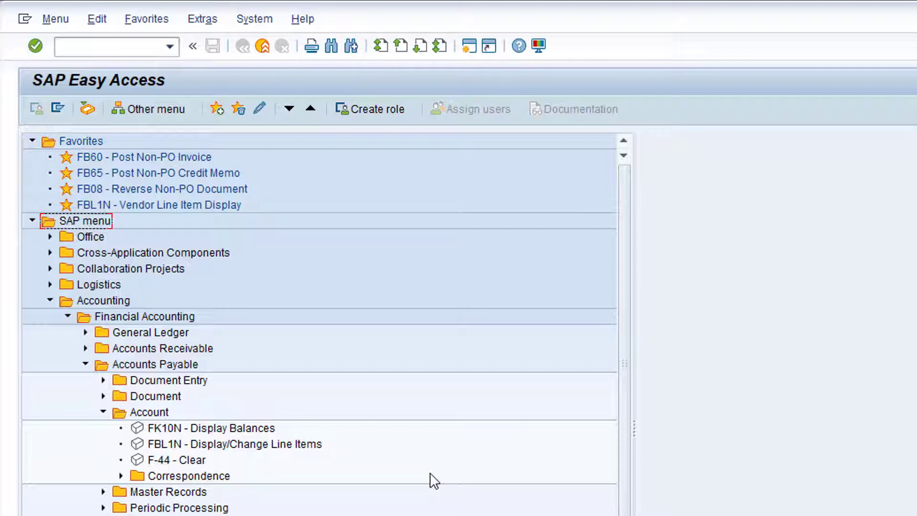
pyautogui.doubleClick(289, 444)
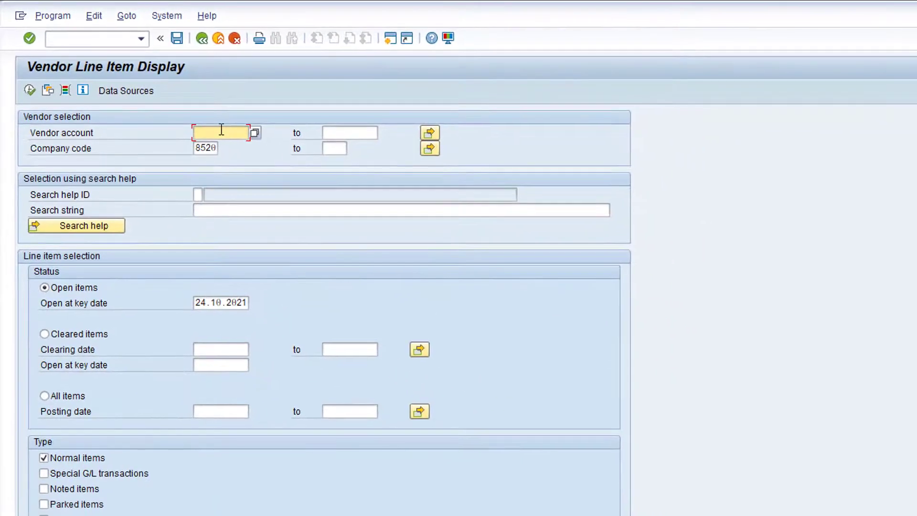
# Step: Search vendors by name 'XYZ*' and take XYZ MOBILE (100238) as the vendor account
pyautogui.click(255, 133)
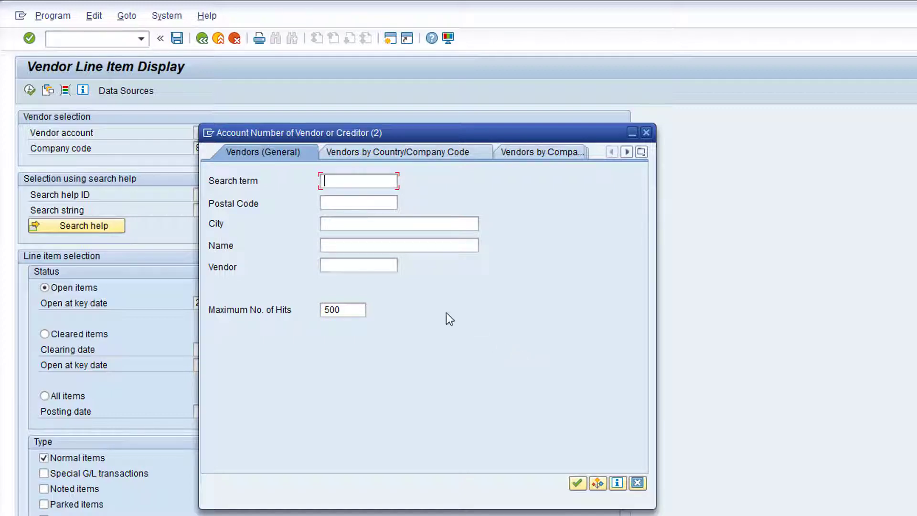
pyautogui.click(373, 240)
pyautogui.write('XYZ')
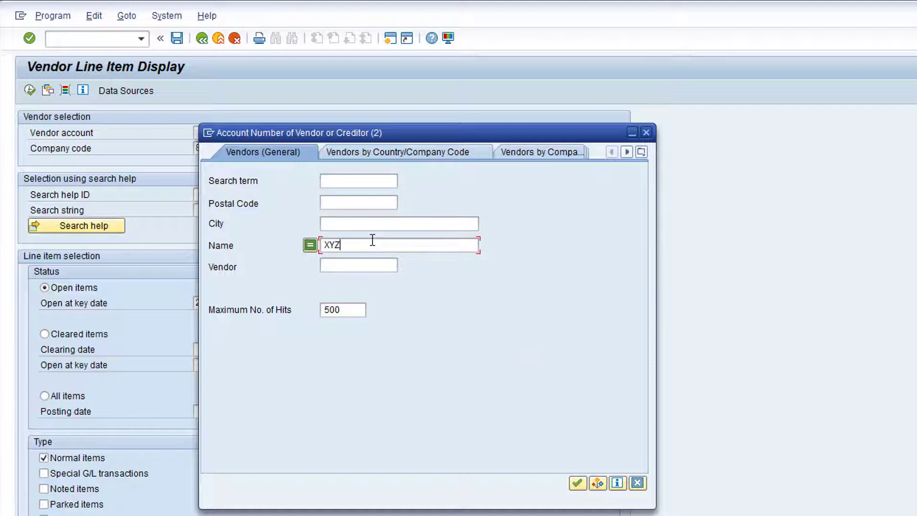
pyautogui.write('*')
pyautogui.click(578, 483)
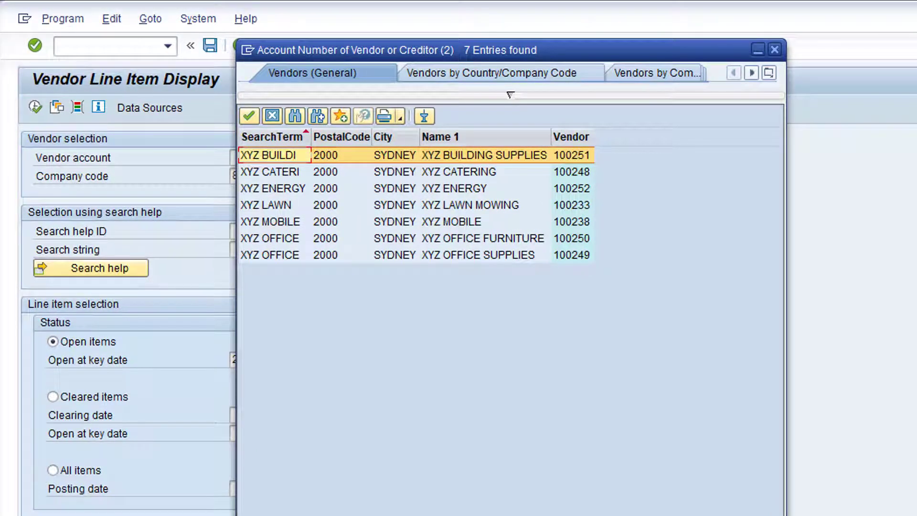
pyautogui.click(474, 222)
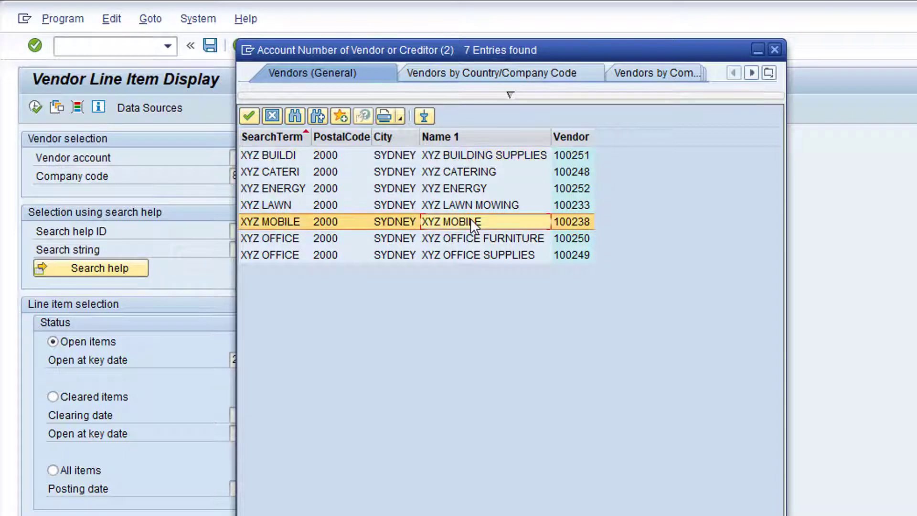
pyautogui.doubleClick(473, 223)
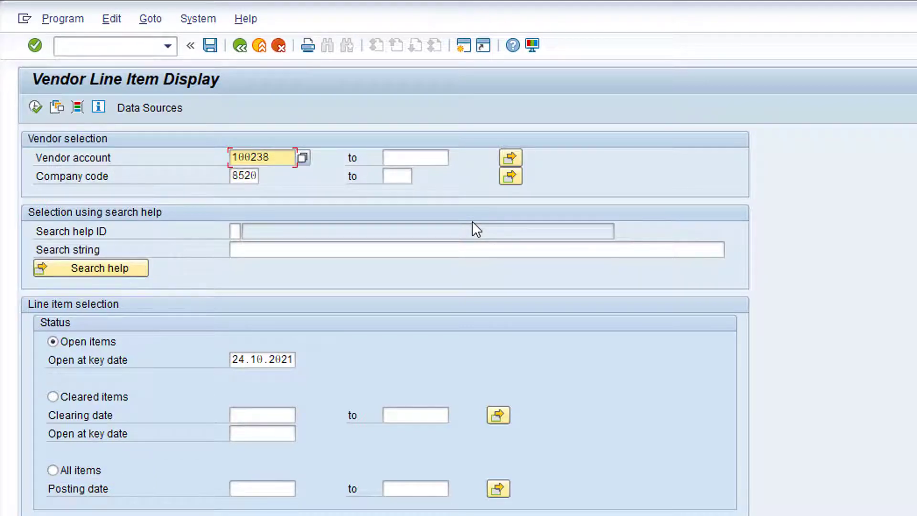
pyautogui.click(53, 470)
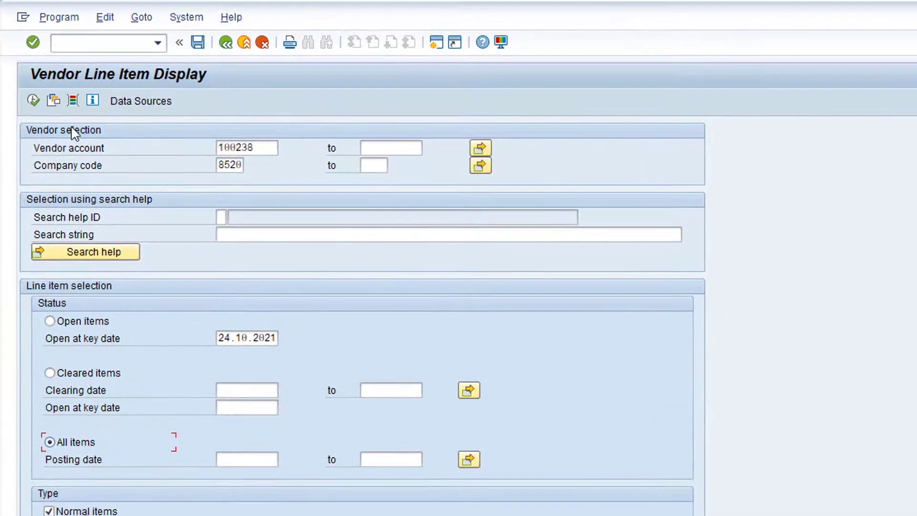
pyautogui.click(34, 102)
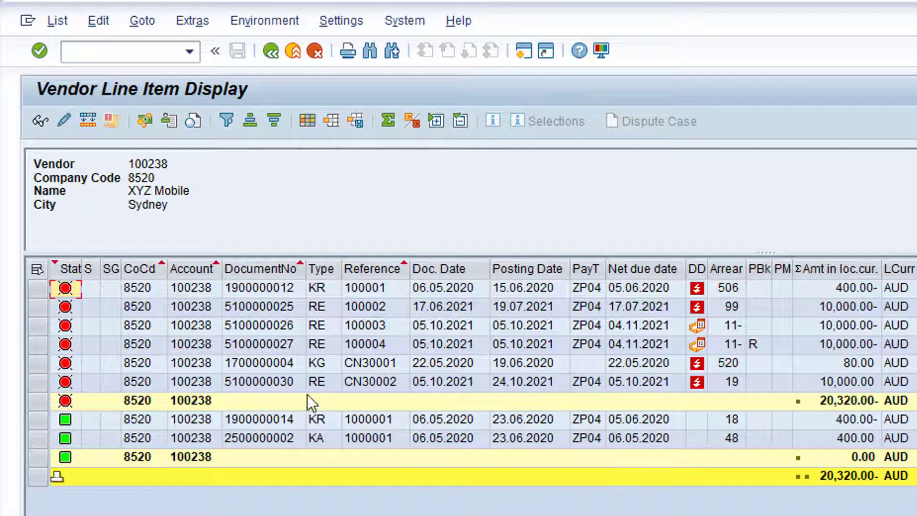
pyautogui.doubleClick(280, 379)
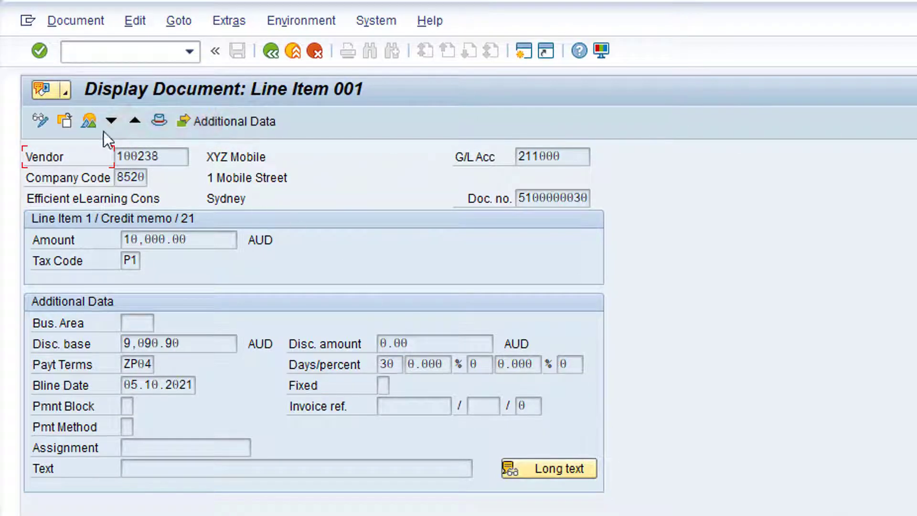
pyautogui.click(91, 123)
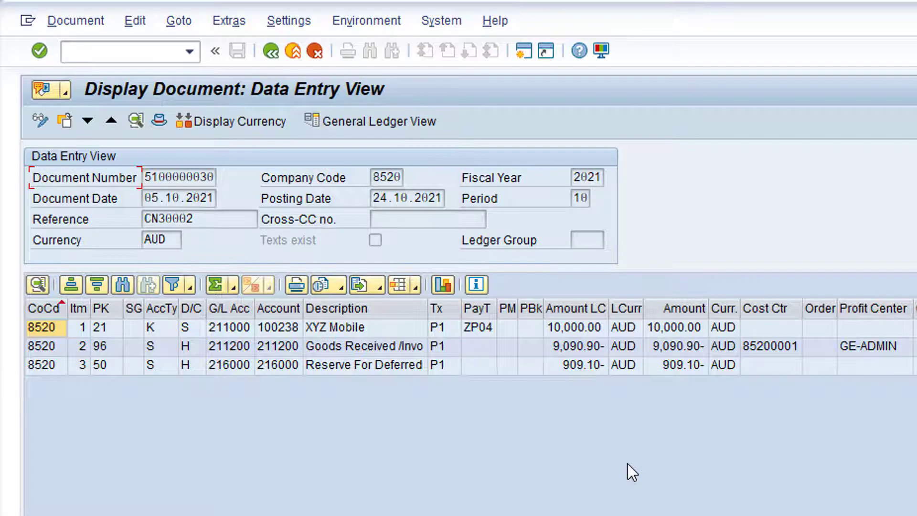
pyautogui.click(333, 22)
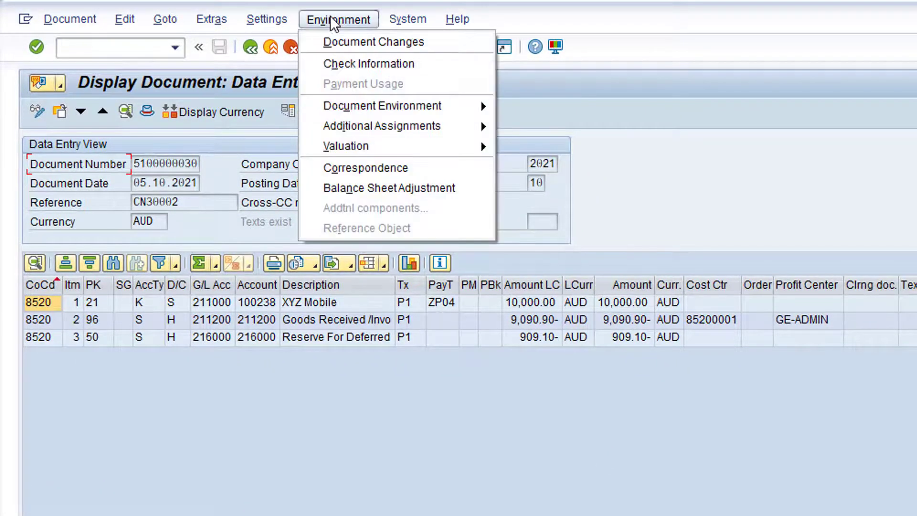
pyautogui.moveTo(405, 105)
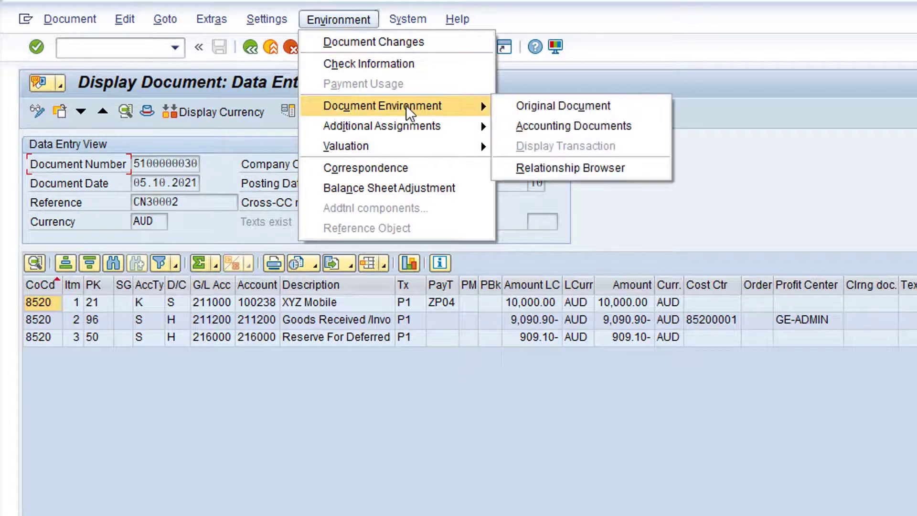
pyautogui.click(576, 105)
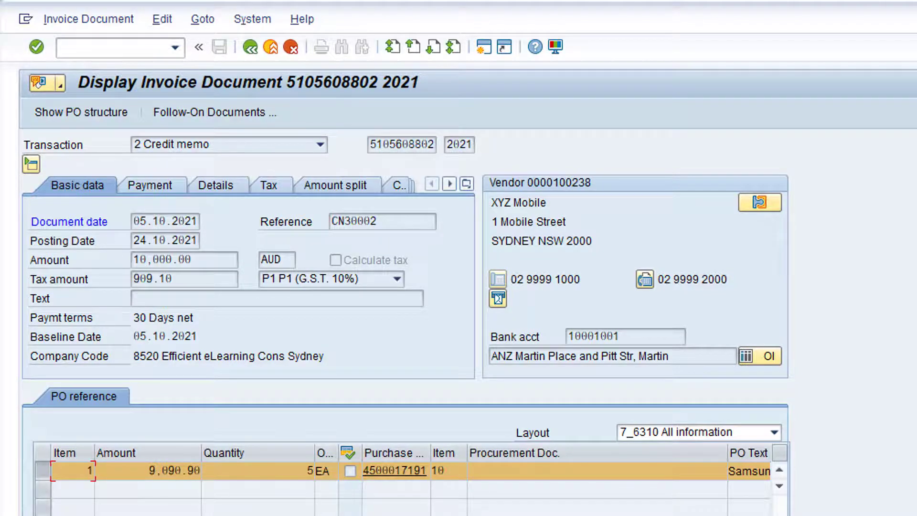
pyautogui.click(250, 47)
pyautogui.click(250, 46)
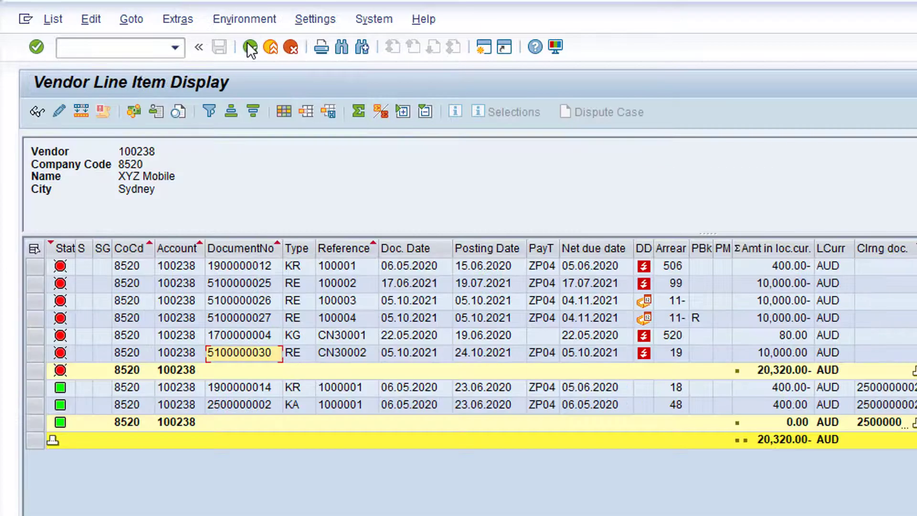